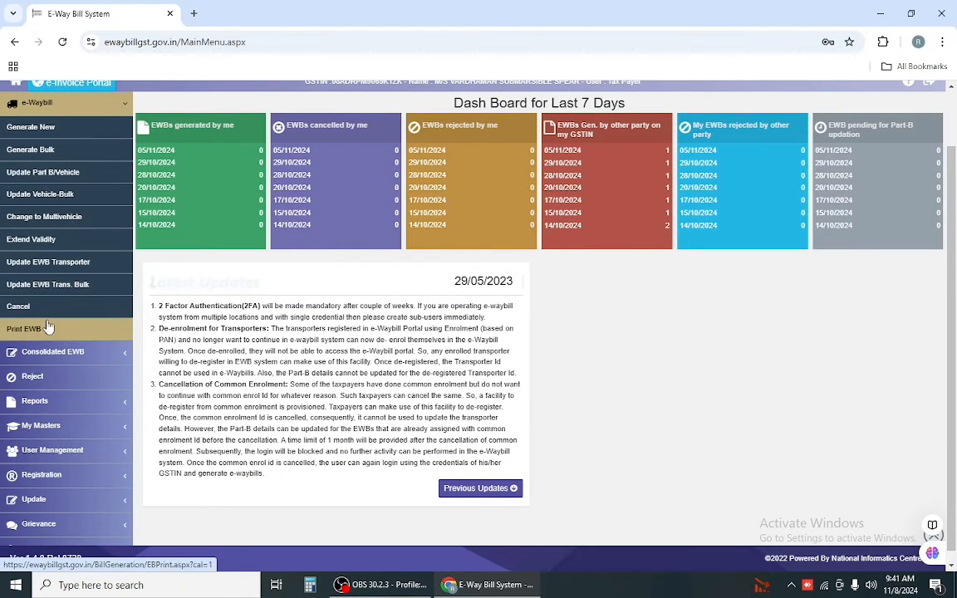
Step: Open a new e-way bill entry form, try the Inward supply type, and set it back to Outward
scroll(34, 315, "up", 2)
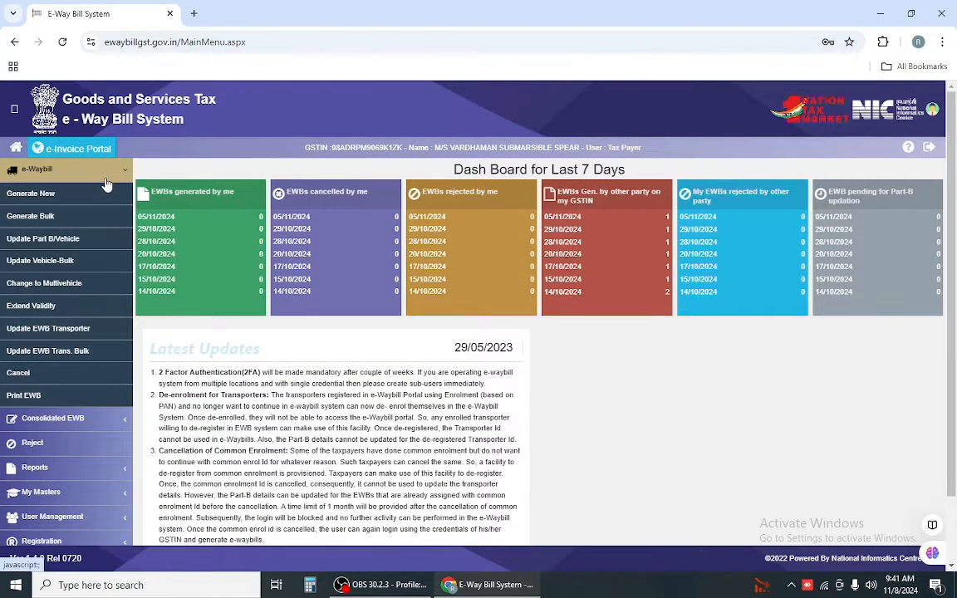
left_click(42, 195)
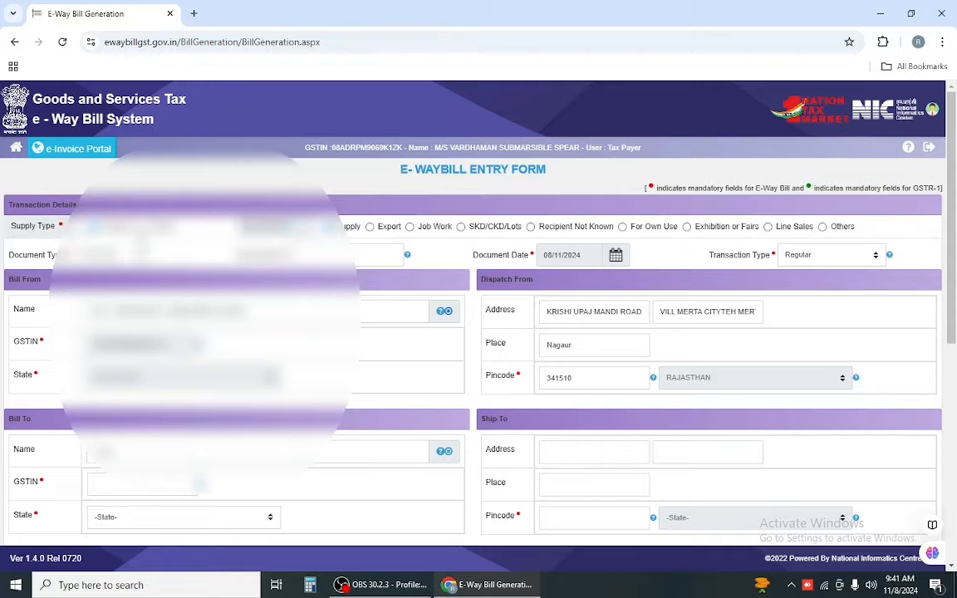
left_click(142, 227)
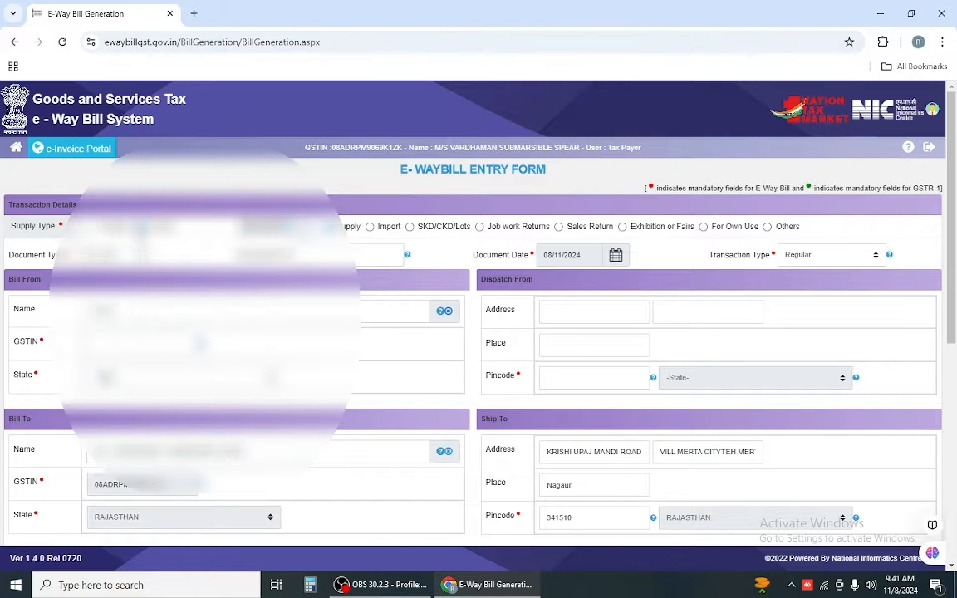
left_click(93, 227)
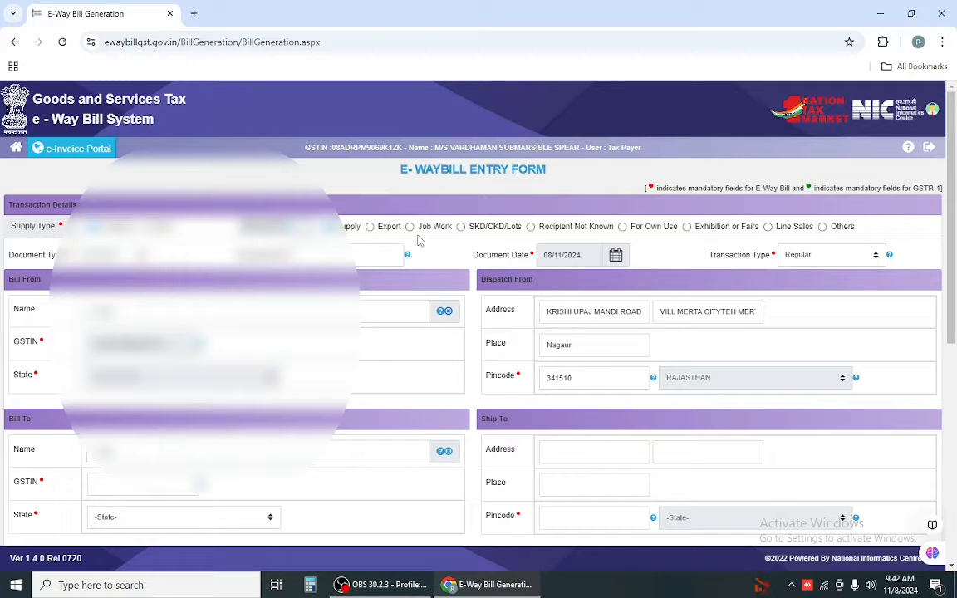
Step: Try the sub types Job Work, SKD/CKD/Lots, Recipient Not Known and For Own Use for the outward supply
left_click(410, 227)
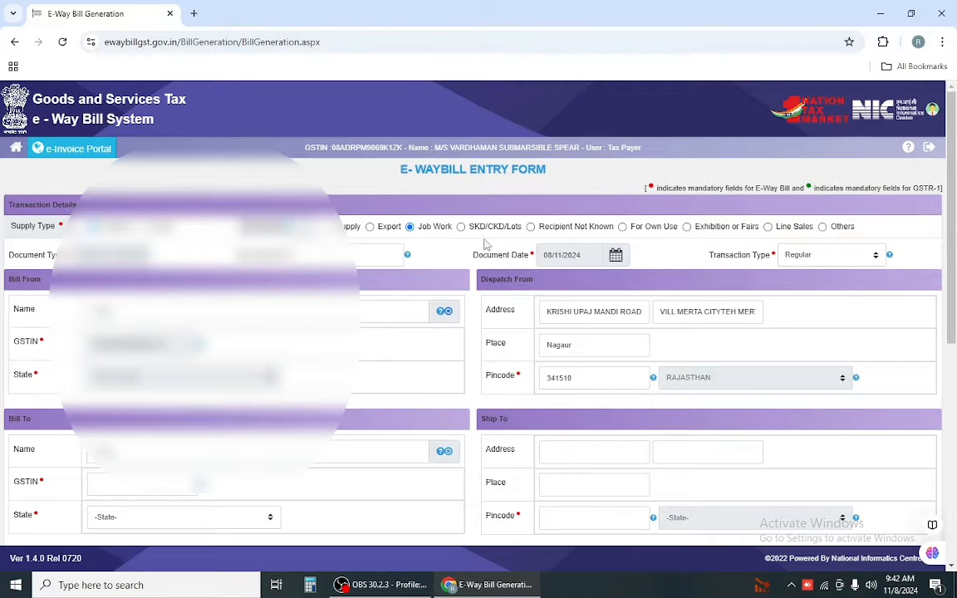
left_click(461, 227)
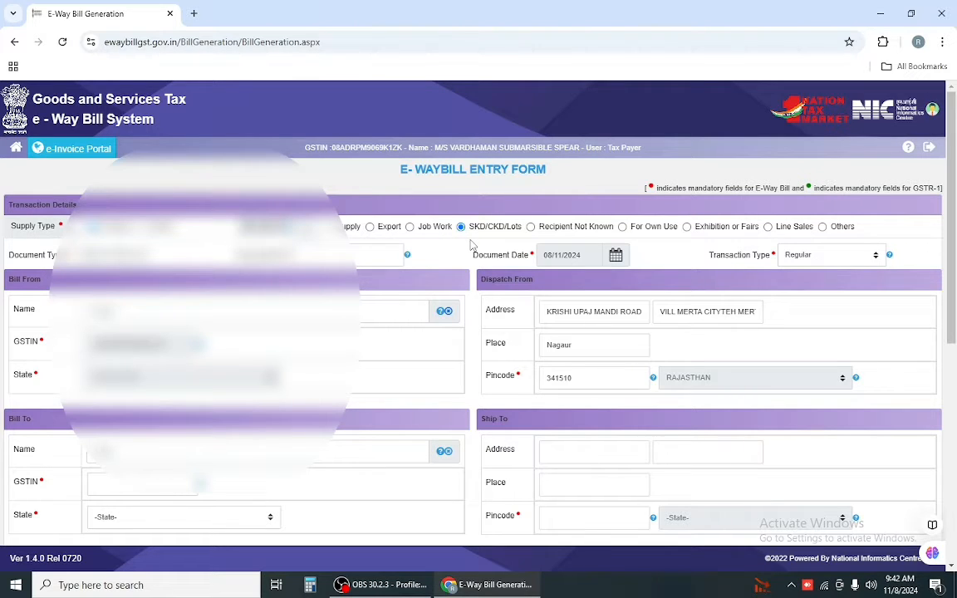
left_click(531, 226)
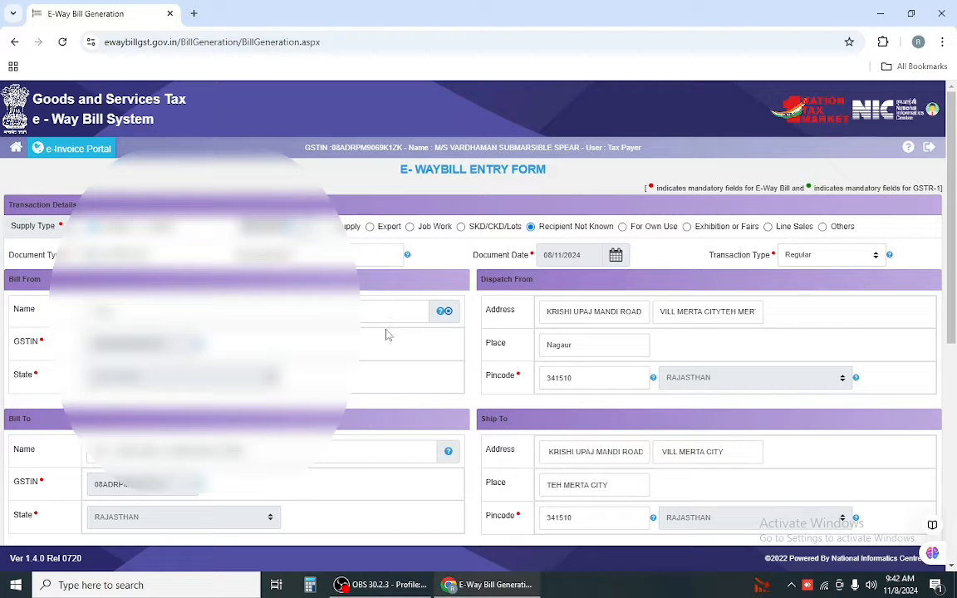
left_click(287, 309)
scroll(287, 309, "down", 1)
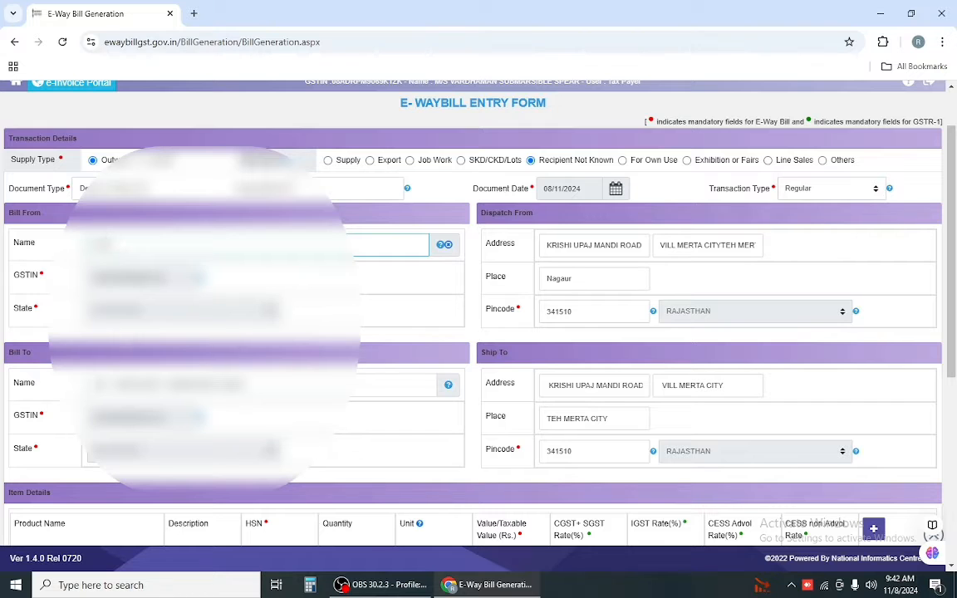
left_click(623, 160)
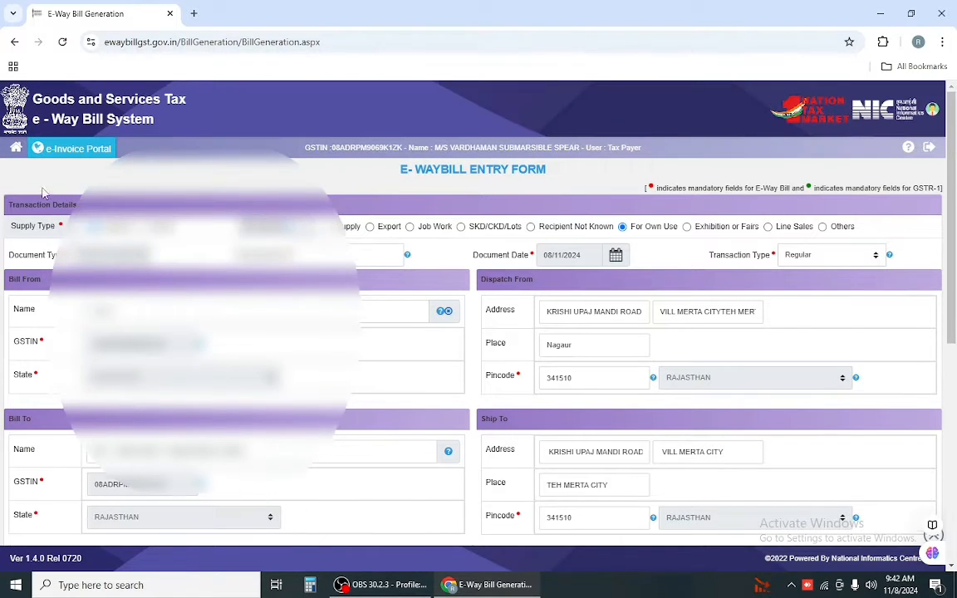
Step: Return to the dashboard and open a fresh e-way bill entry form
left_click(16, 146)
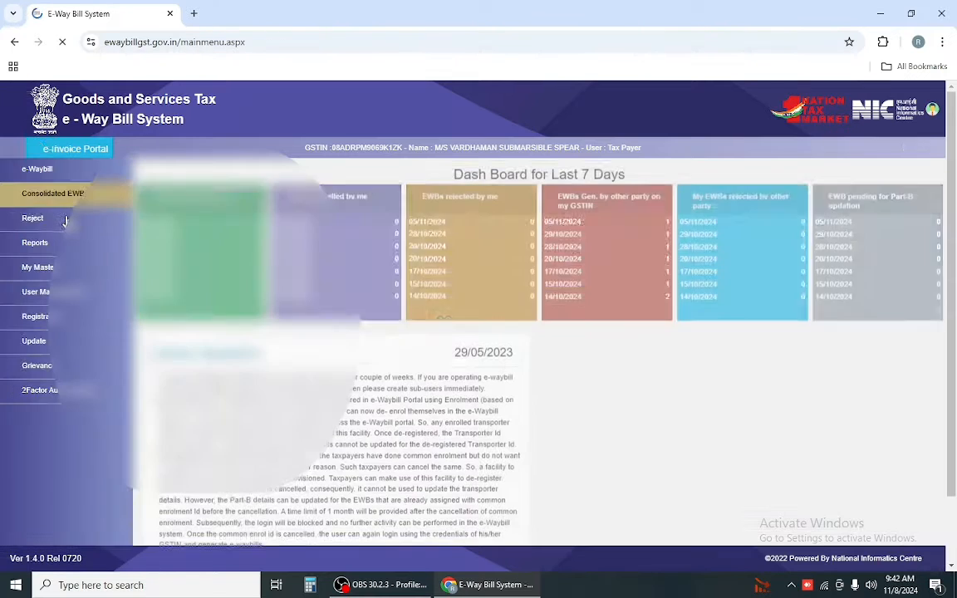
left_click(37, 169)
left_click(30, 193)
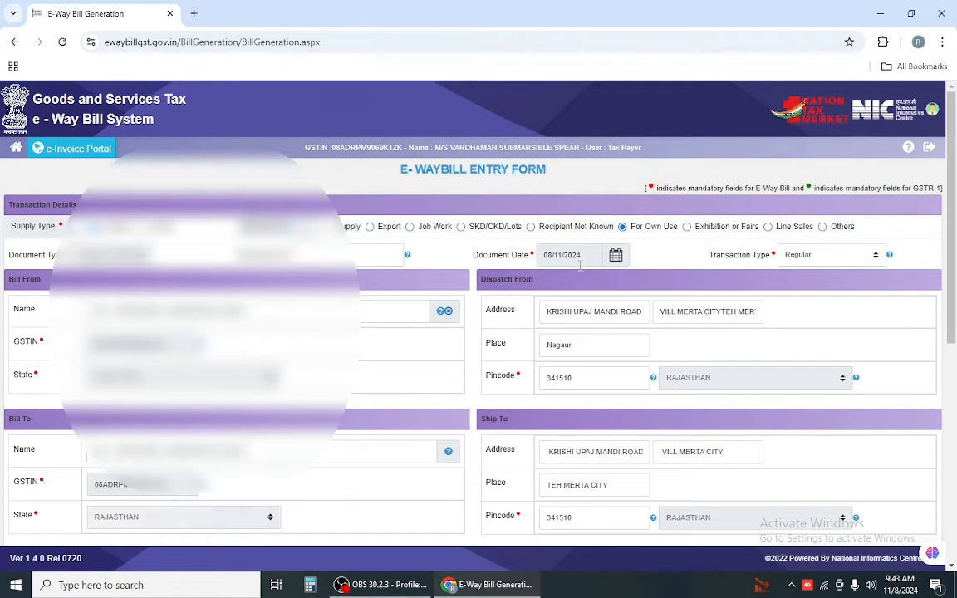
Step: Try the sub types Exhibition or Fairs, Line Sales and Others
scroll(399, 272, "down", 1)
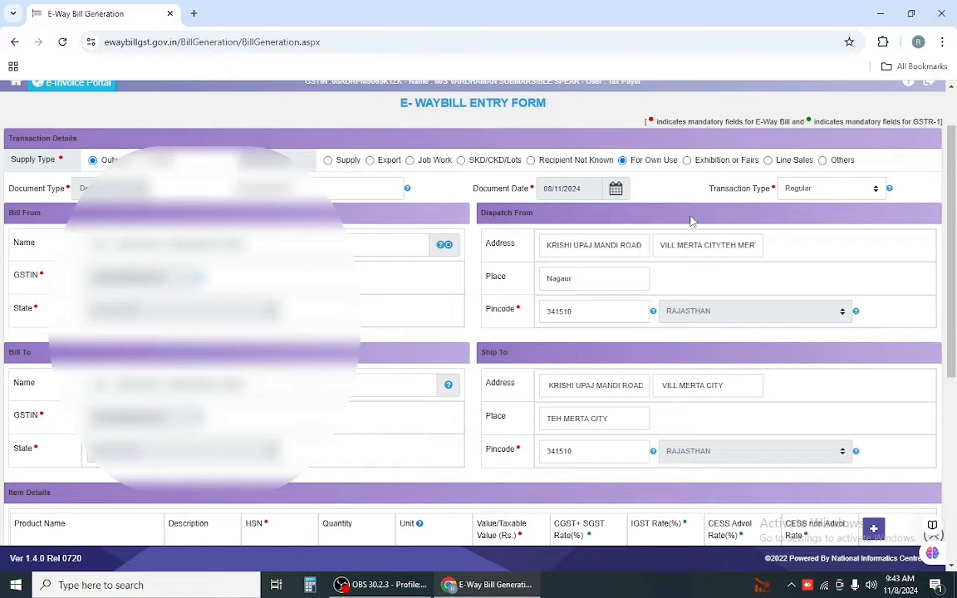
left_click(687, 159)
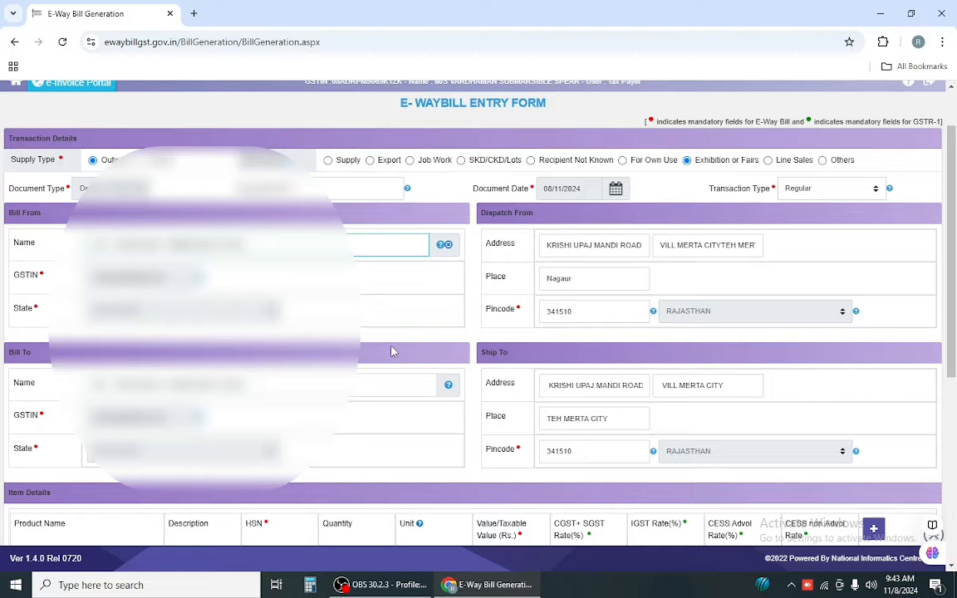
left_click(769, 161)
left_click(822, 161)
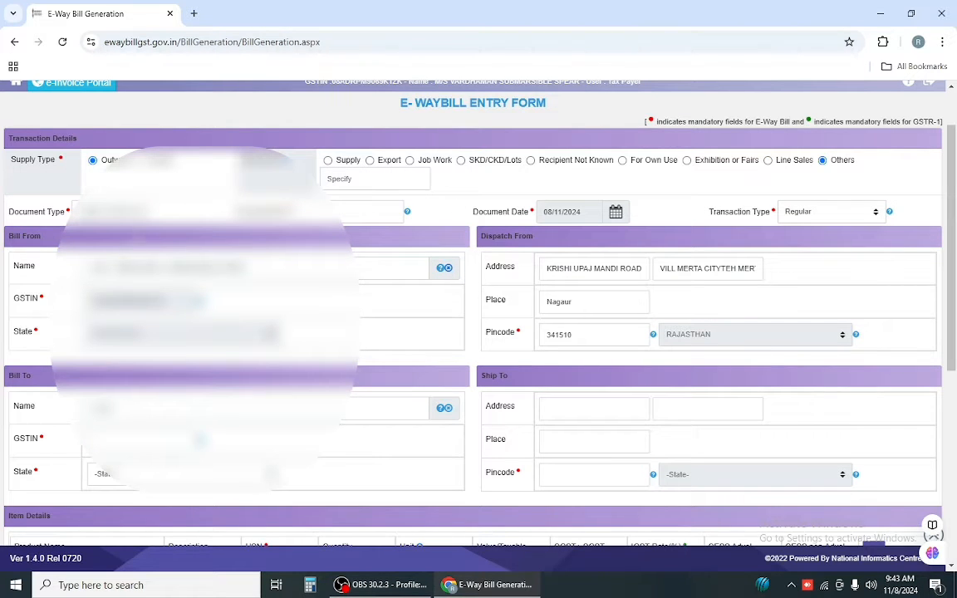
Step: Set the sub type to Supply with a Tax Invoice as document type, and enter document number 1247
left_click(120, 212)
left_click(328, 160)
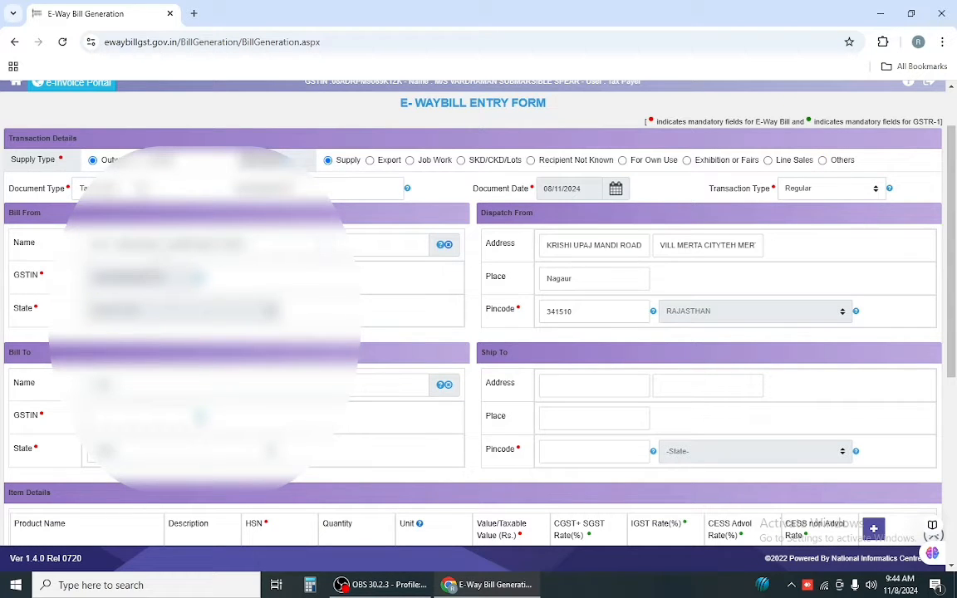
left_click(342, 196)
type("2024-")
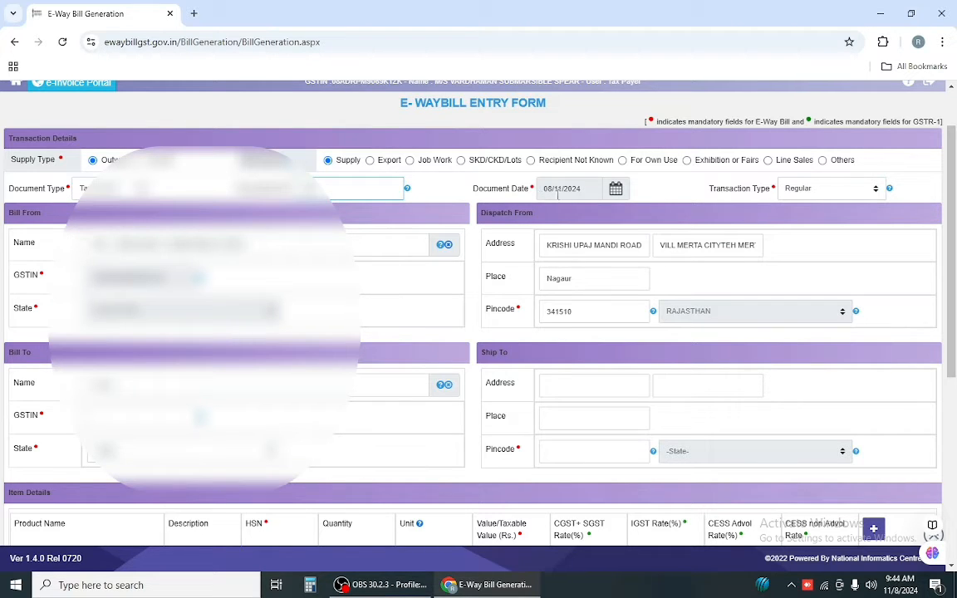
Step: Try 06/11/2024 as the document date and set it back to 08/11/2024
left_click(618, 191)
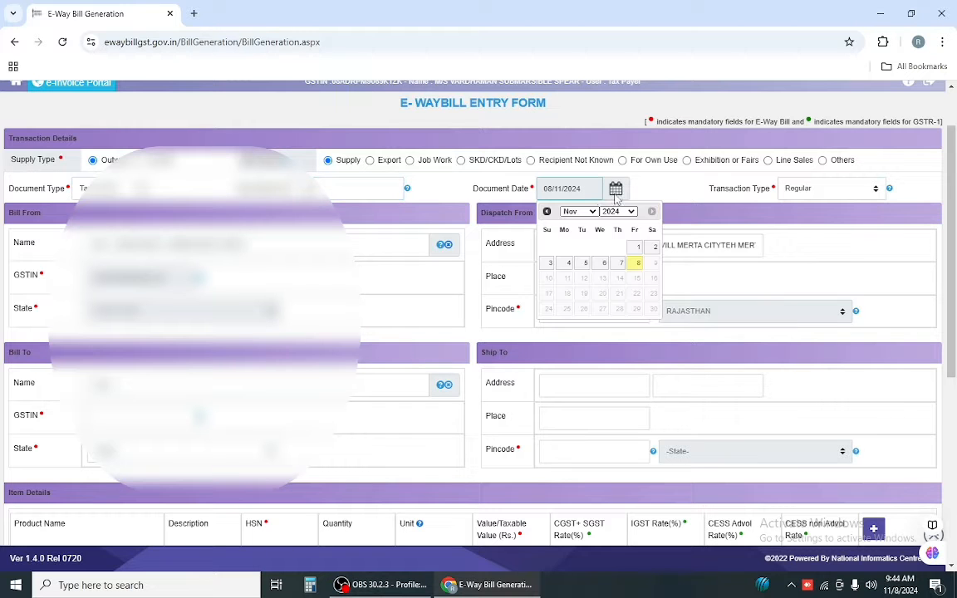
left_click(604, 263)
left_click(614, 190)
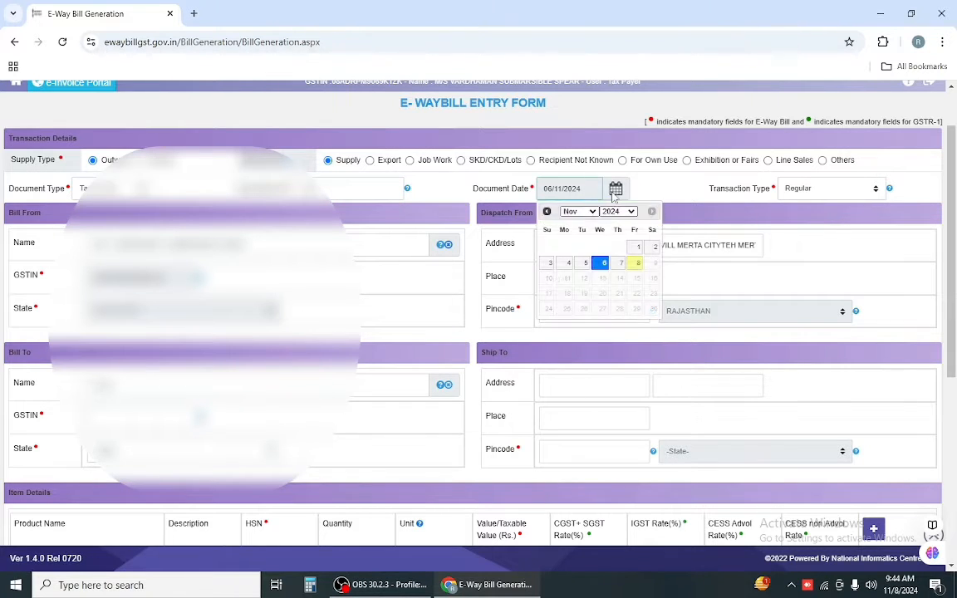
left_click(635, 263)
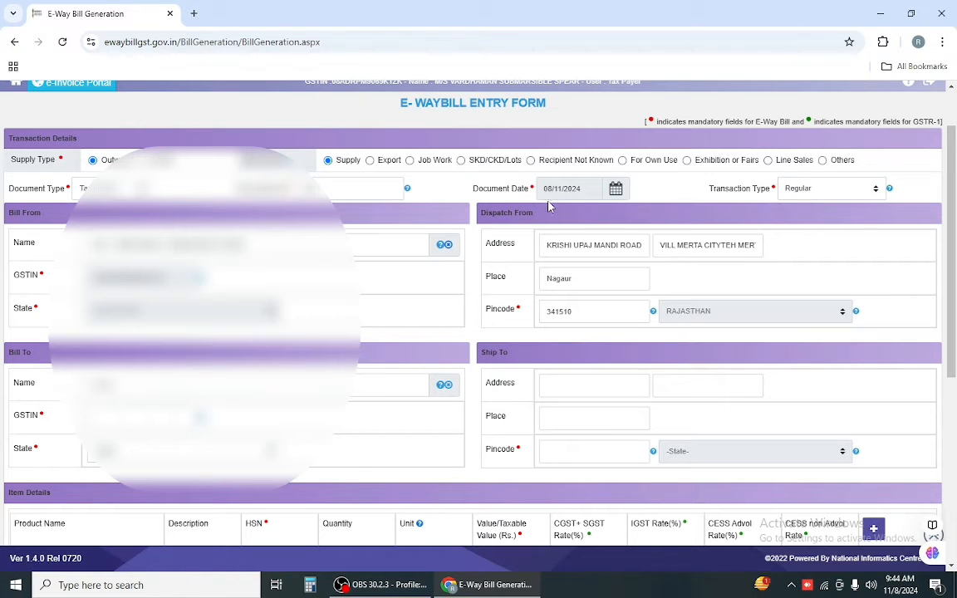
Step: Try the Bill To - Ship To transaction type and check its billing name and shipping address fields
left_click(785, 189)
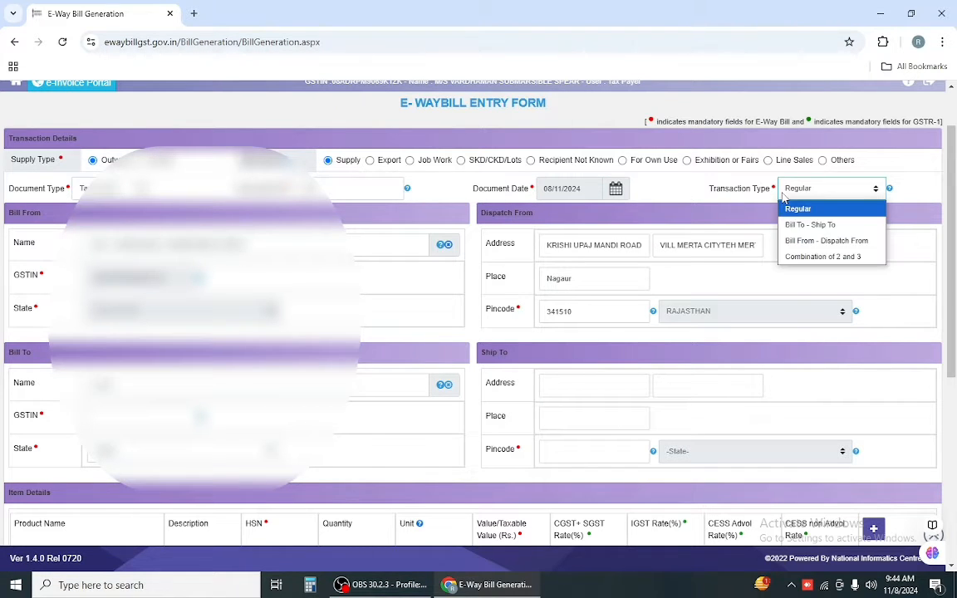
left_click(819, 226)
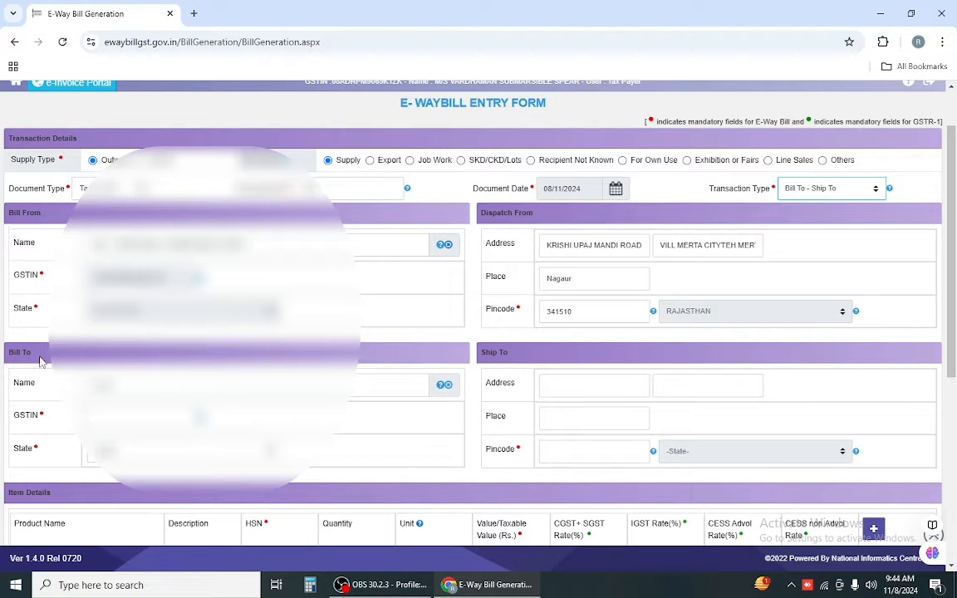
left_click(382, 385)
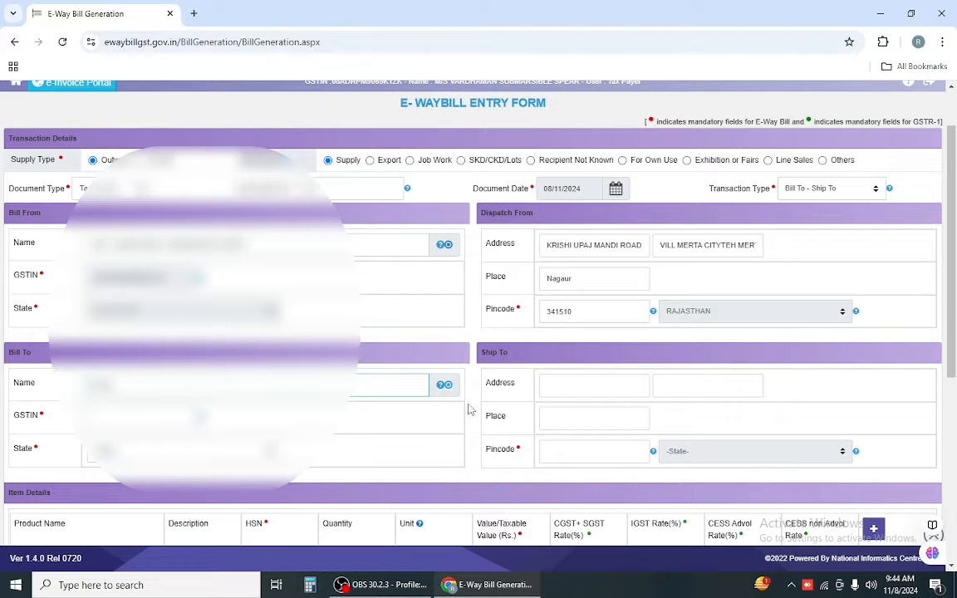
left_click(556, 386)
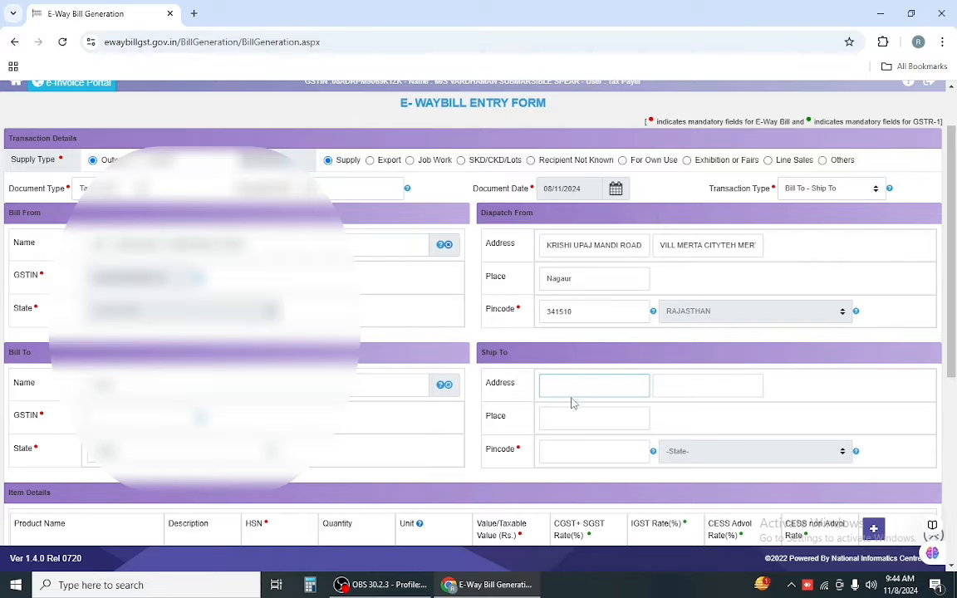
Step: Try the Bill From - Dispatch From transaction type and check its dispatch address field
left_click(808, 191)
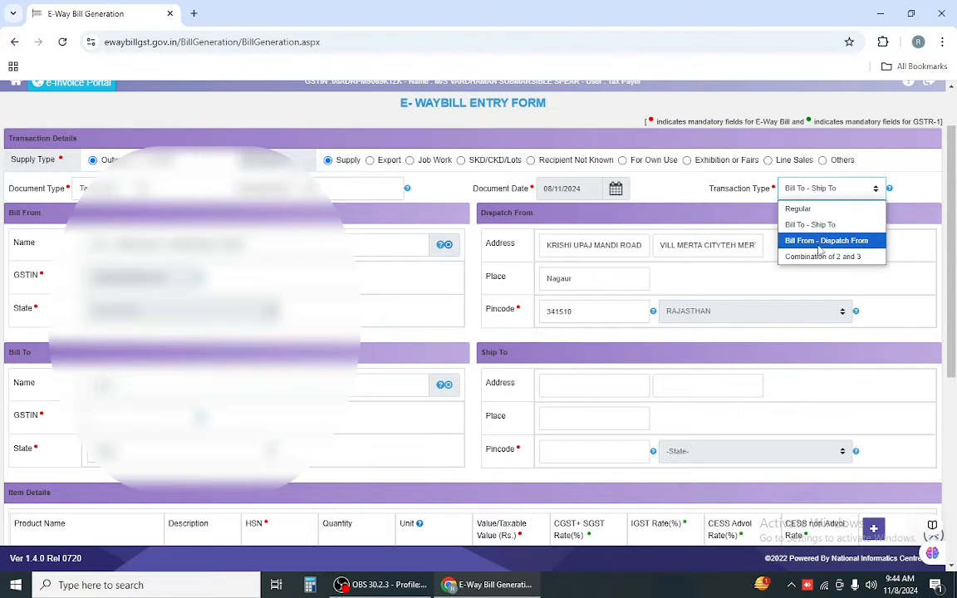
left_click(810, 235)
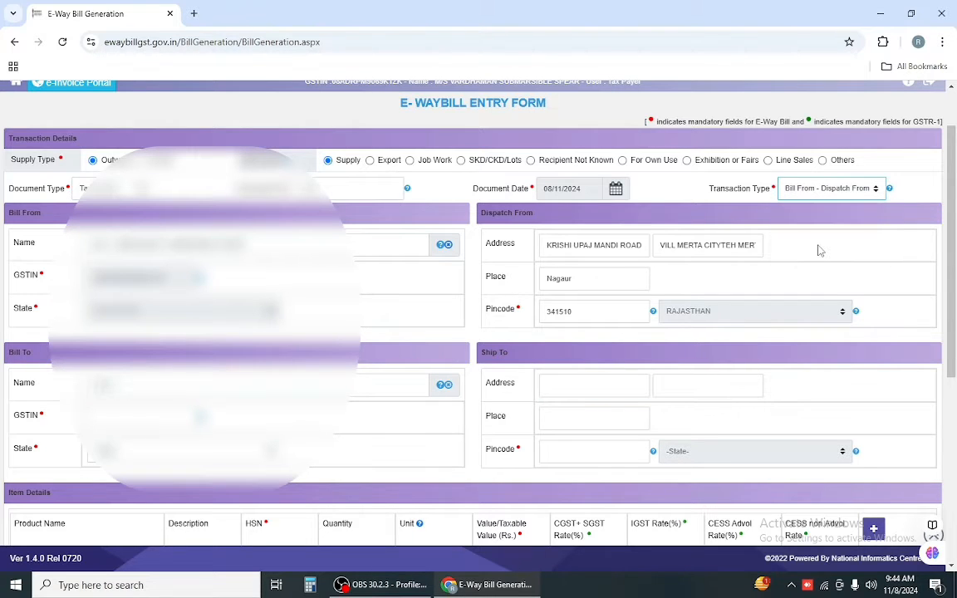
left_click(35, 213)
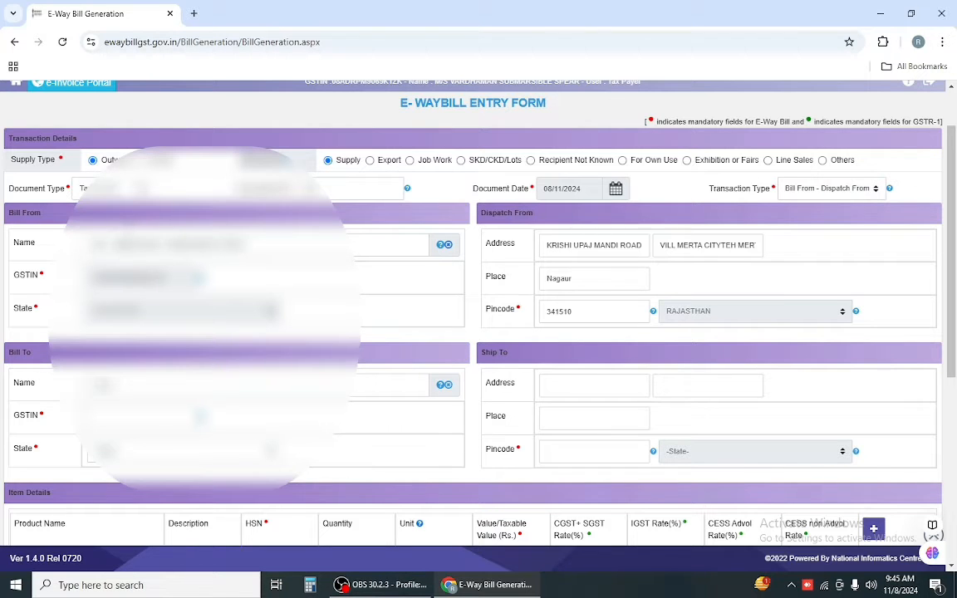
left_click(543, 246)
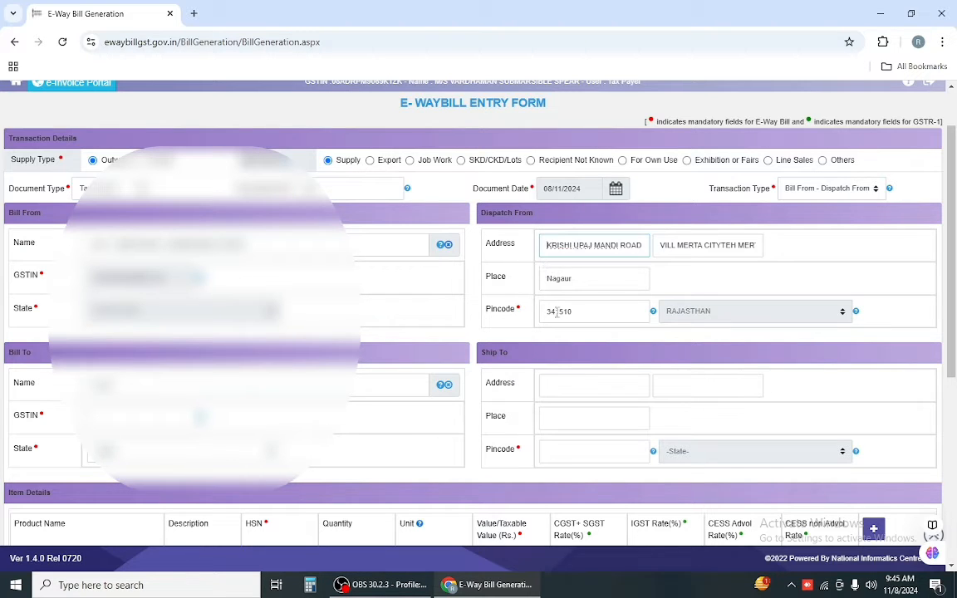
Step: Try the Combination of 2 and 3 transaction type and check the dispatch address, shipping address and billing name fields
left_click(823, 189)
left_click(819, 260)
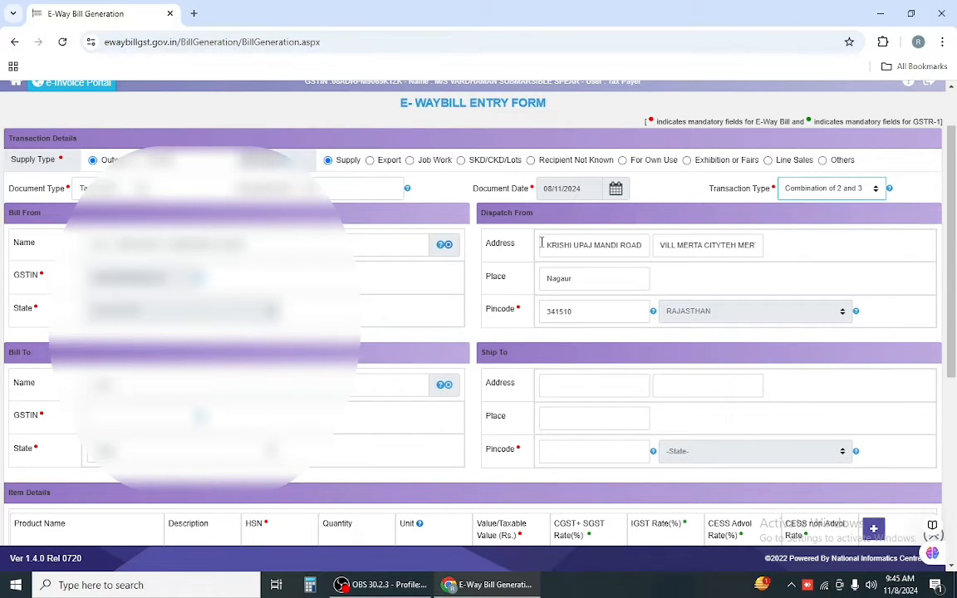
left_click_drag(543, 245, 641, 245)
scroll(562, 341, "down", 2)
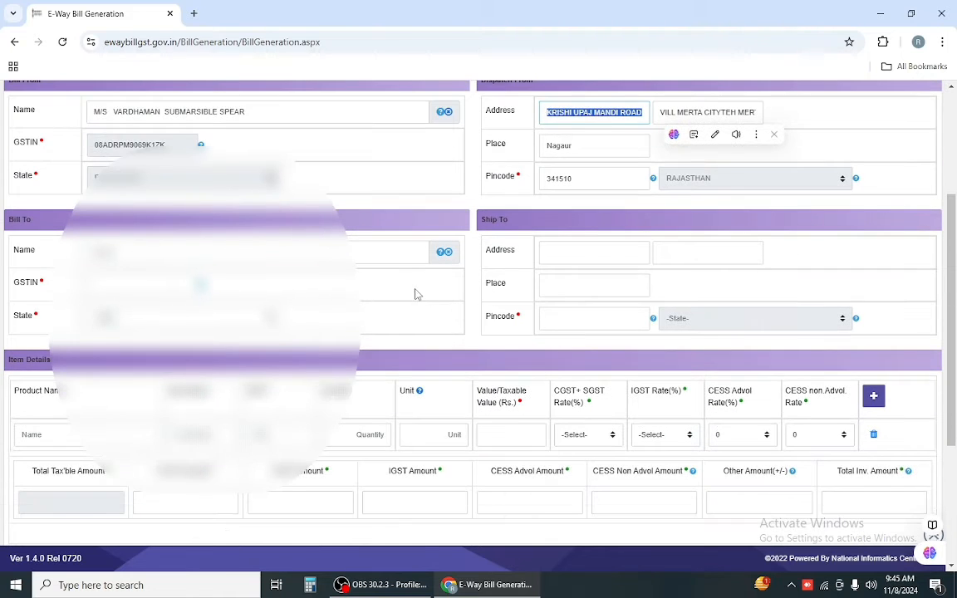
left_click(551, 252)
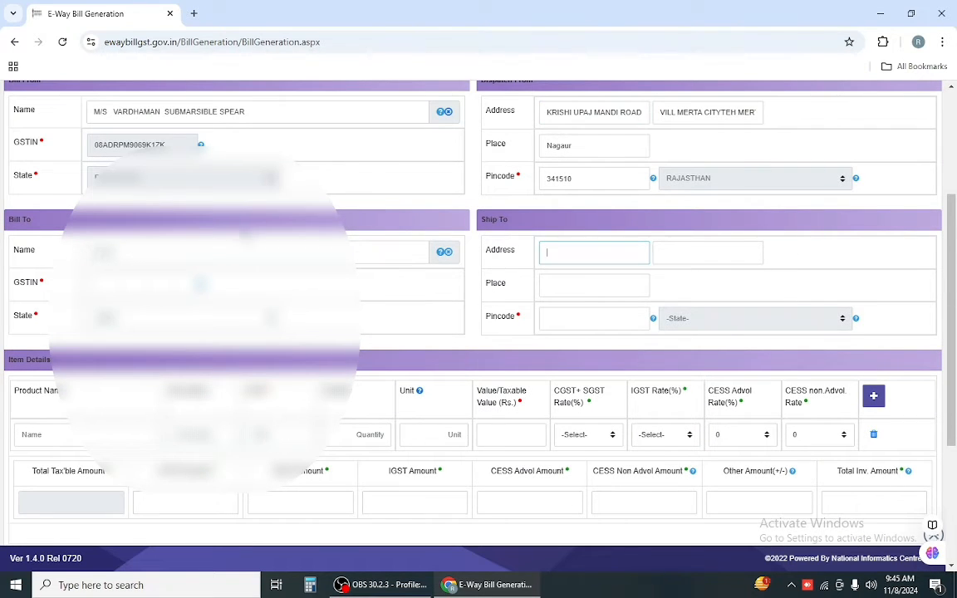
scroll(432, 249, "up", 1)
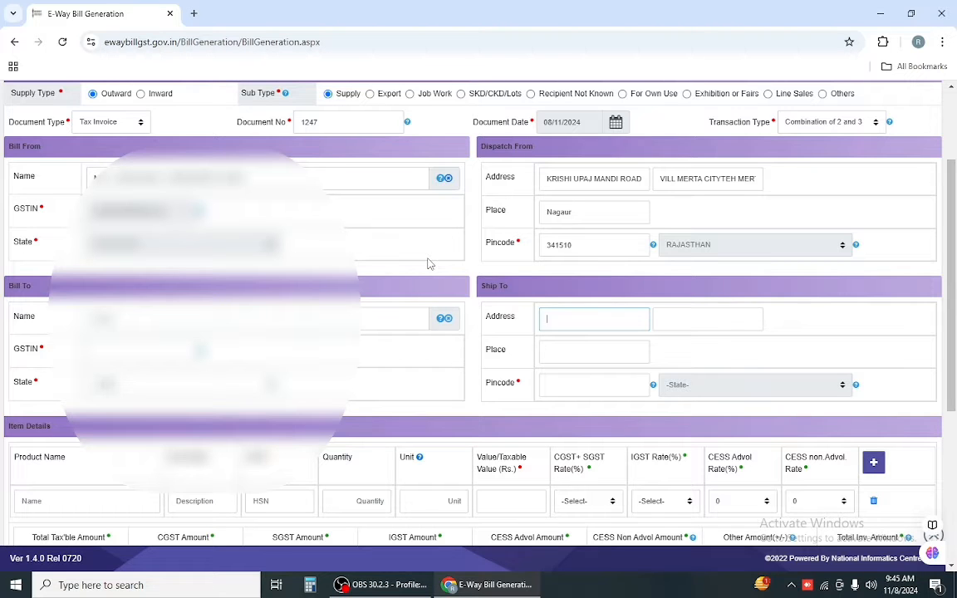
left_click(140, 320)
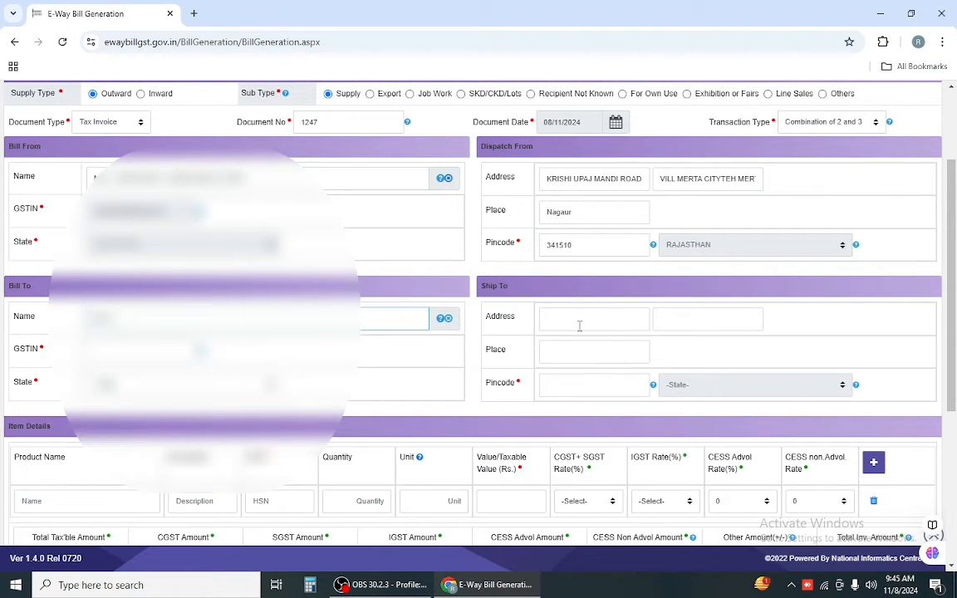
Step: Set the transaction type to Regular
scroll(580, 326, "up", 3)
left_click(831, 255)
left_click(794, 279)
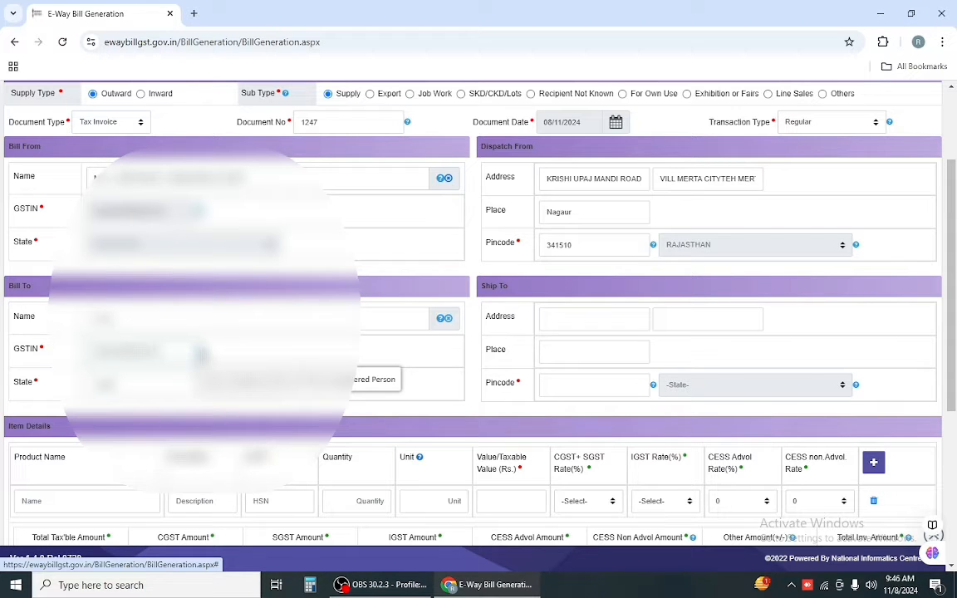
Step: Fill the Bill To and Ship To details from the recipient's GSTIN, and go to the item details
left_click(373, 379)
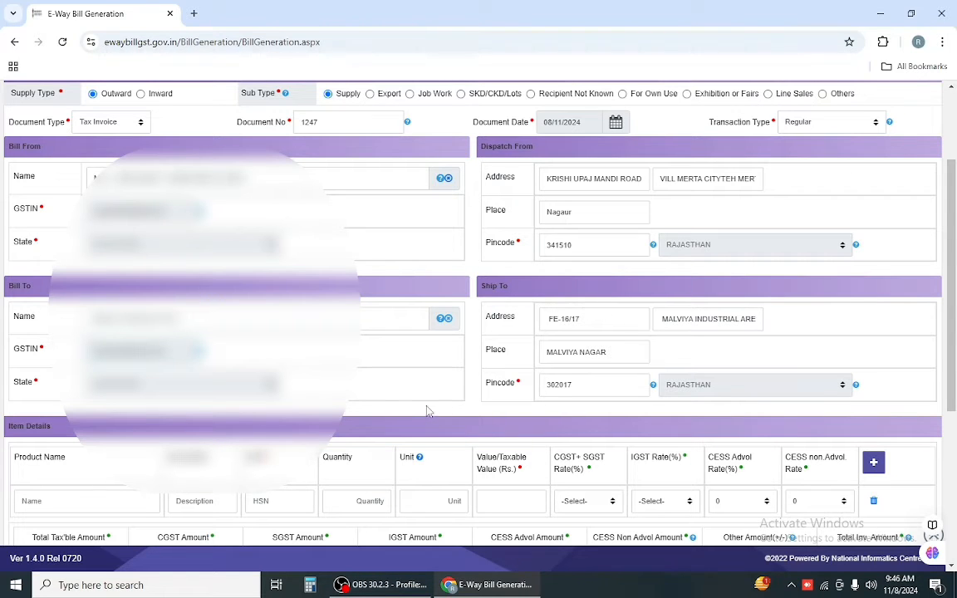
scroll(427, 406, "down", 5)
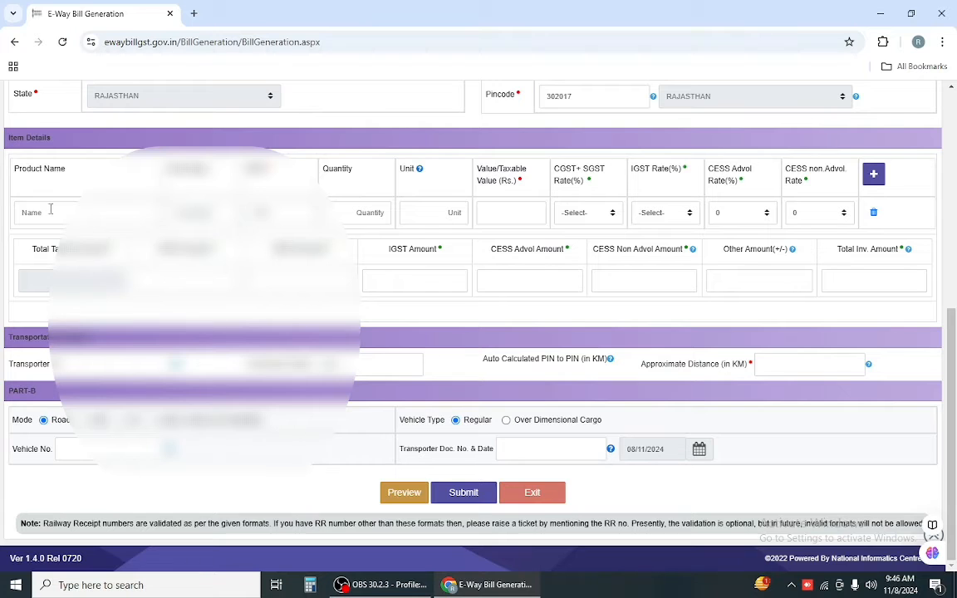
Step: Enter vivo v3 as the first item's product name and MOBILE as its description
left_click(47, 212)
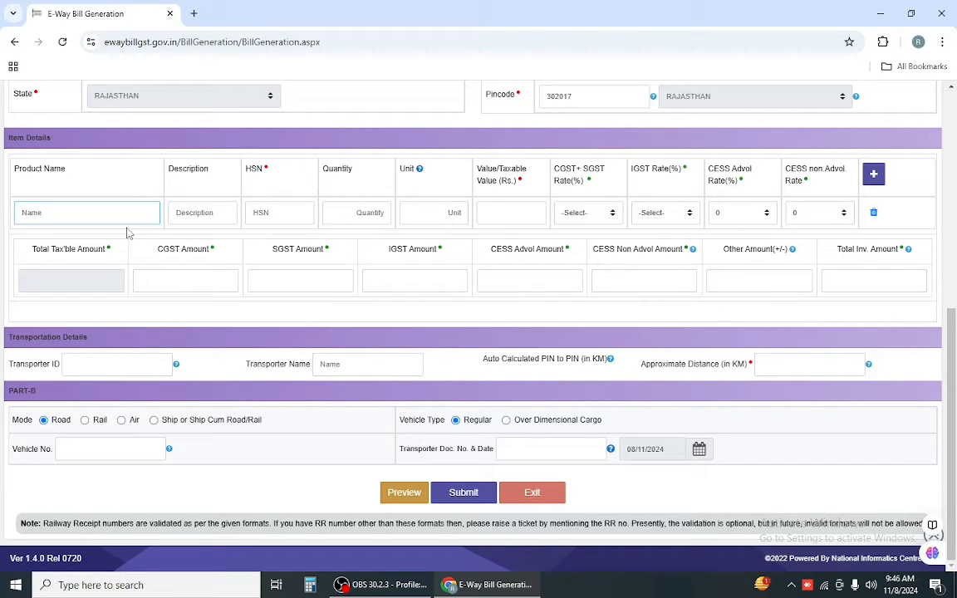
type("foo")
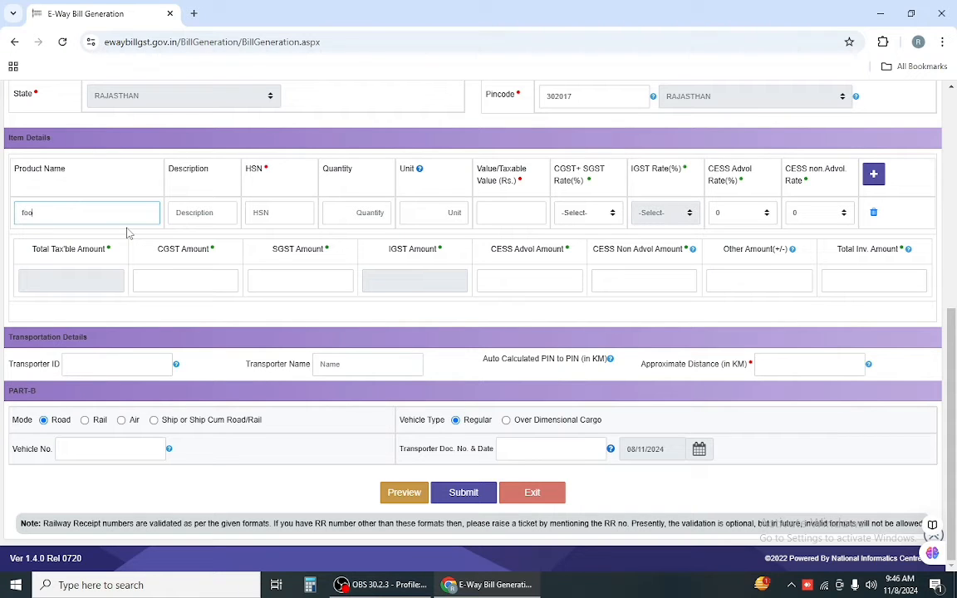
key("BackSpace")
type("vivo v3")
key("Tab")
type("M")
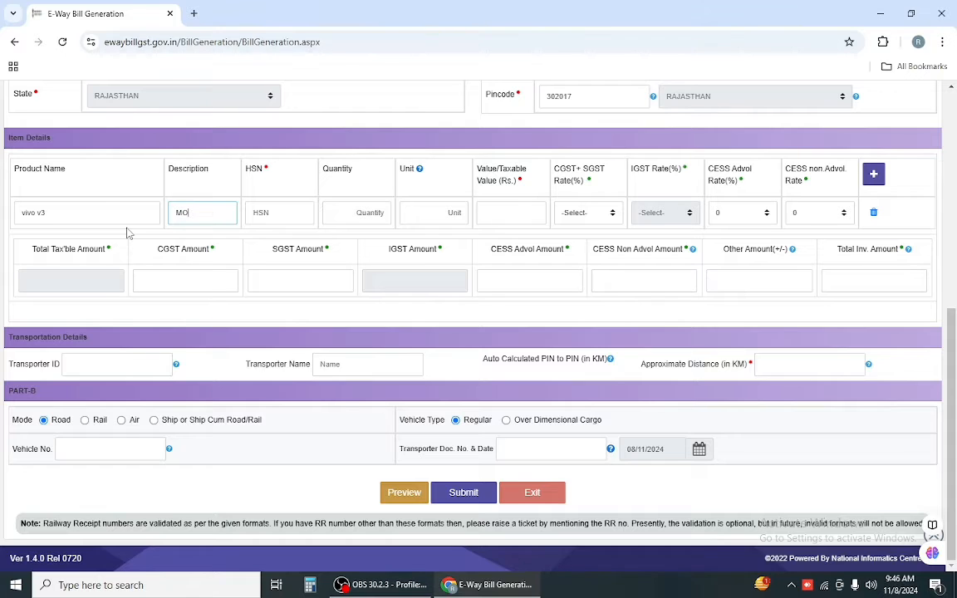
type("OBILE")
Step: Set the mobile item's HSN to 8517 and its quantity to 10
left_click(267, 214)
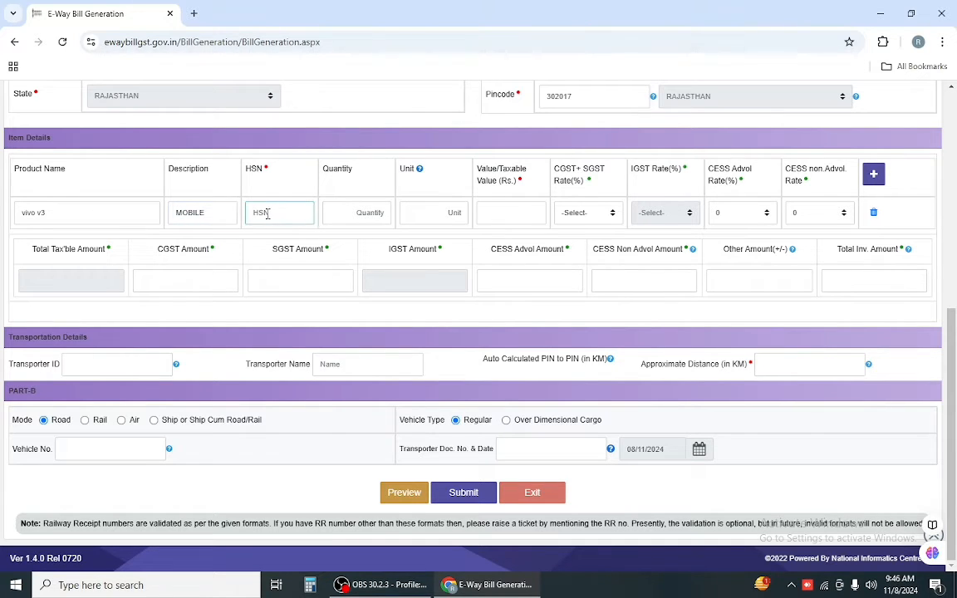
type("851")
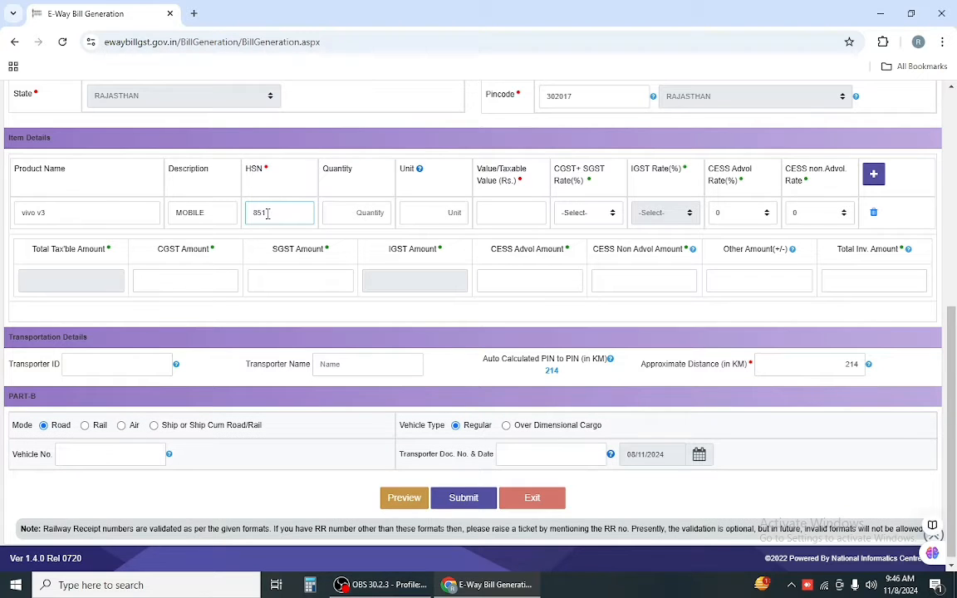
type("7")
left_click(376, 204)
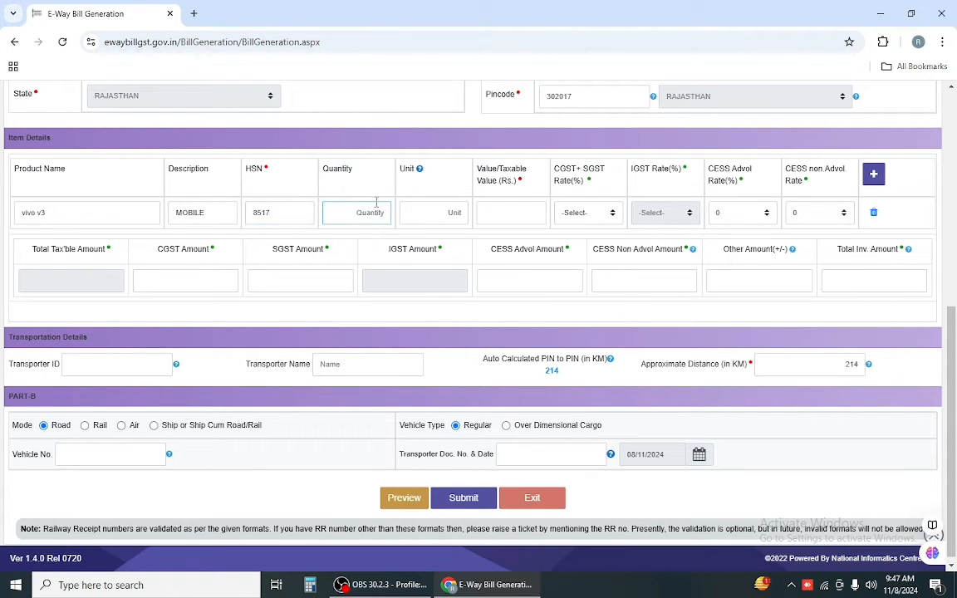
type("10")
Step: Clear the product name of the mobile item, leaving only its description
left_click(147, 218)
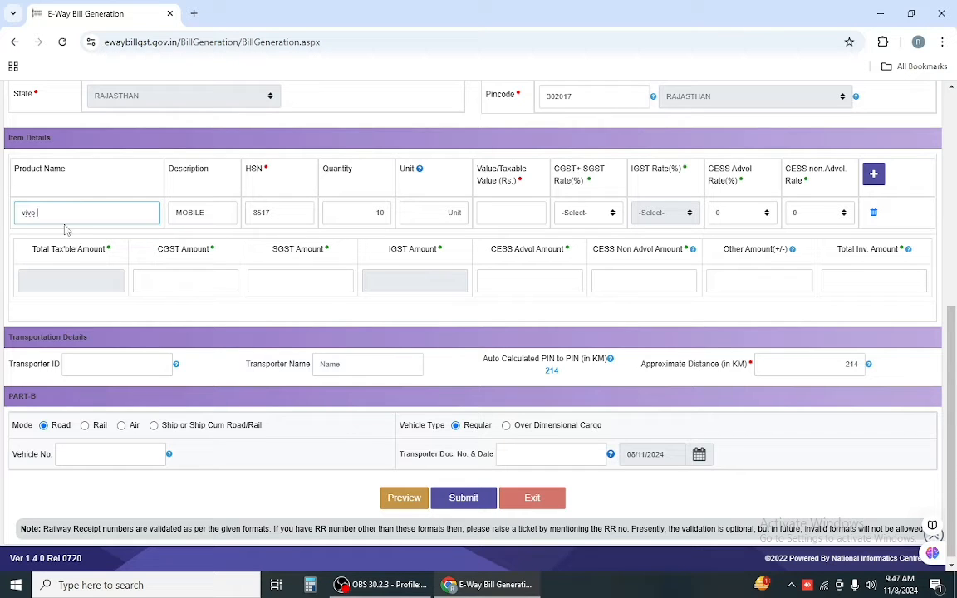
left_click_drag(85, 212, 3, 213)
key("BackSpace")
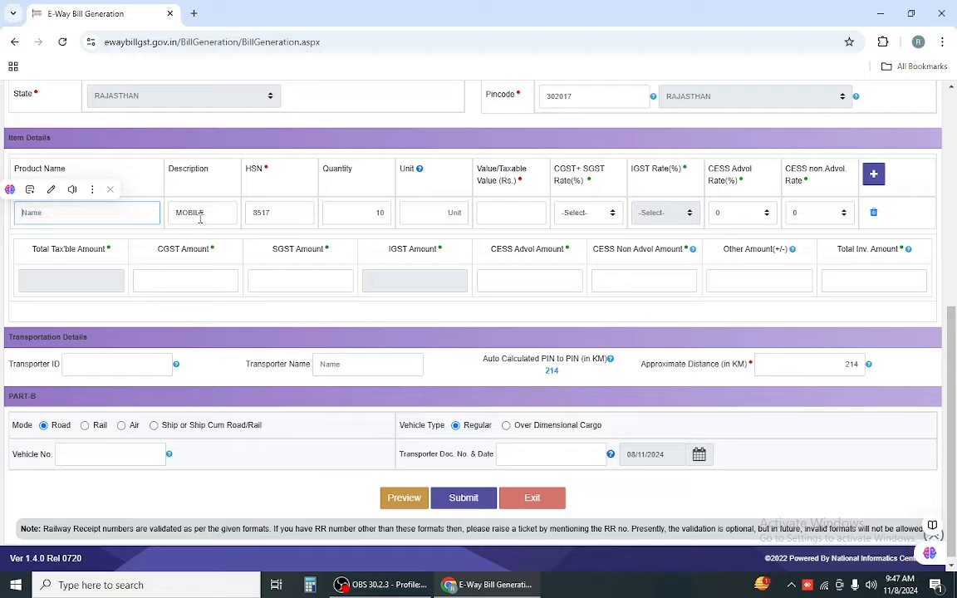
left_click(181, 212)
left_click(337, 213)
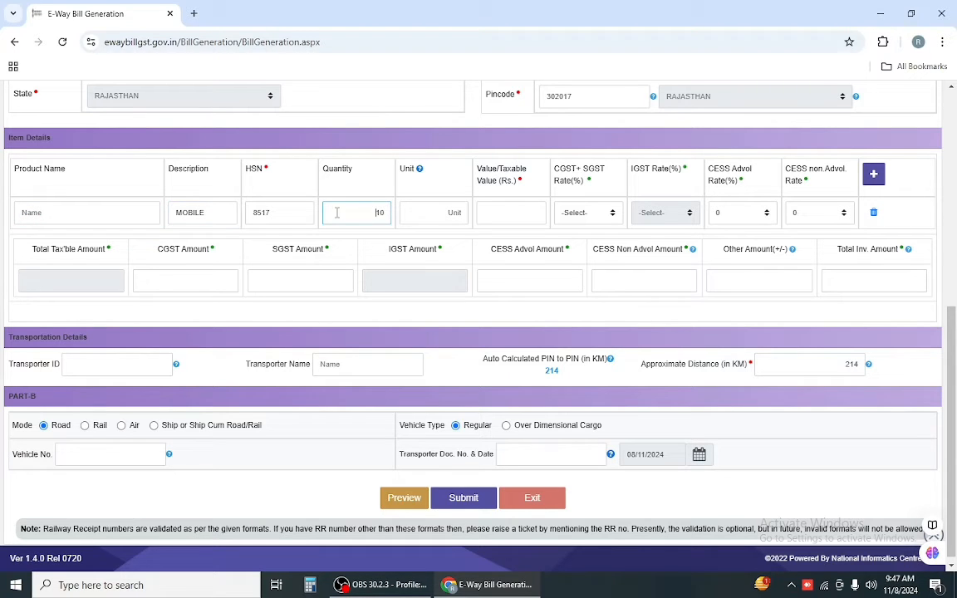
Step: Set the mobile item's unit to PCS
left_click(421, 212)
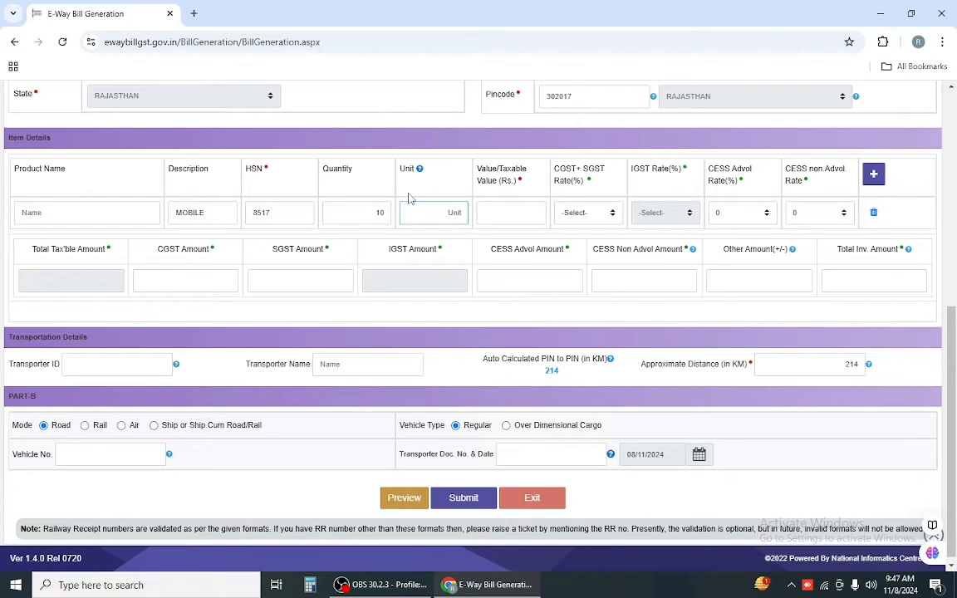
mouse_move(420, 172)
key("Tab")
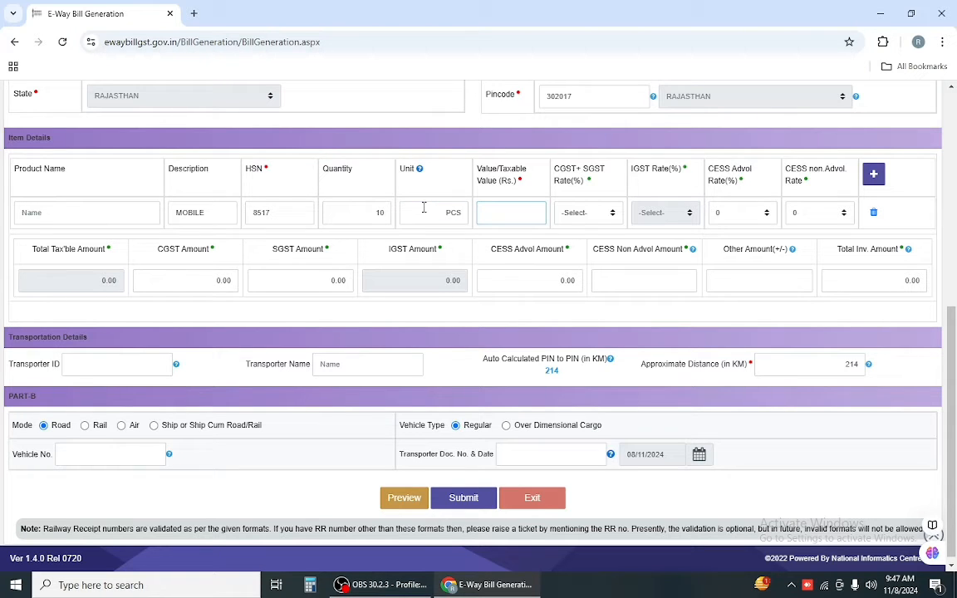
double_click(301, 217)
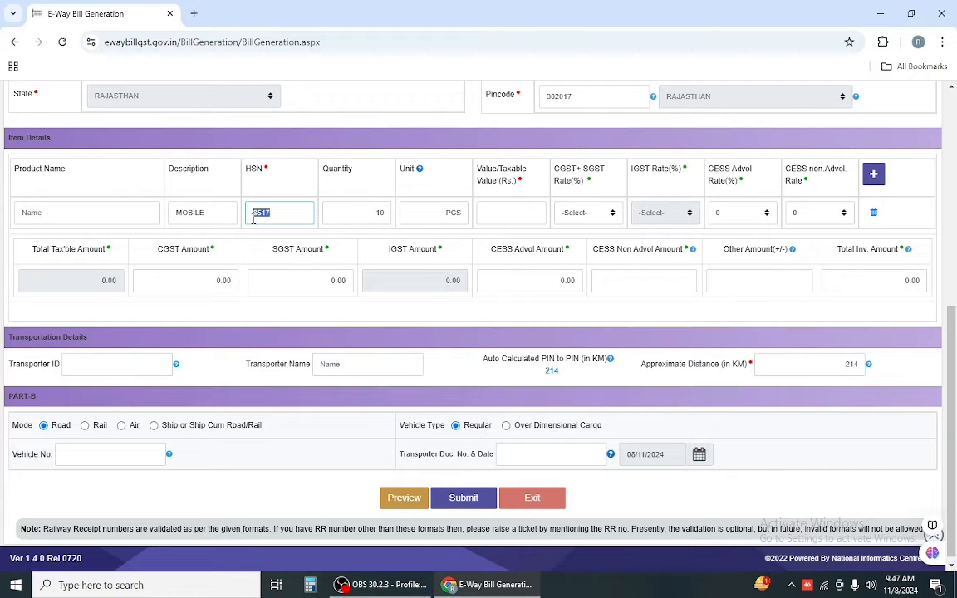
left_click(425, 213)
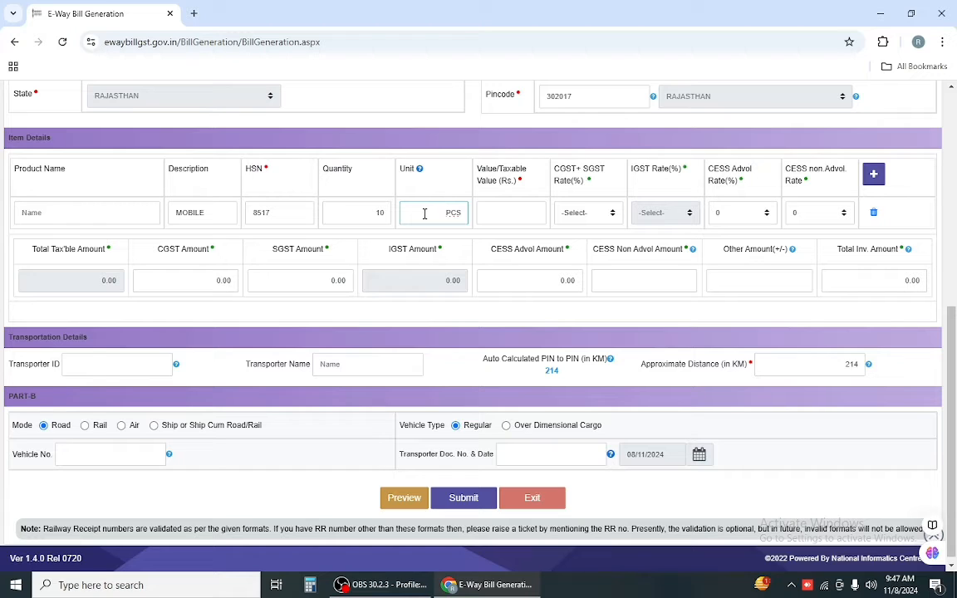
Step: Set the mobile item's taxable value to 110000 rupees
key("Tab")
type("101000")
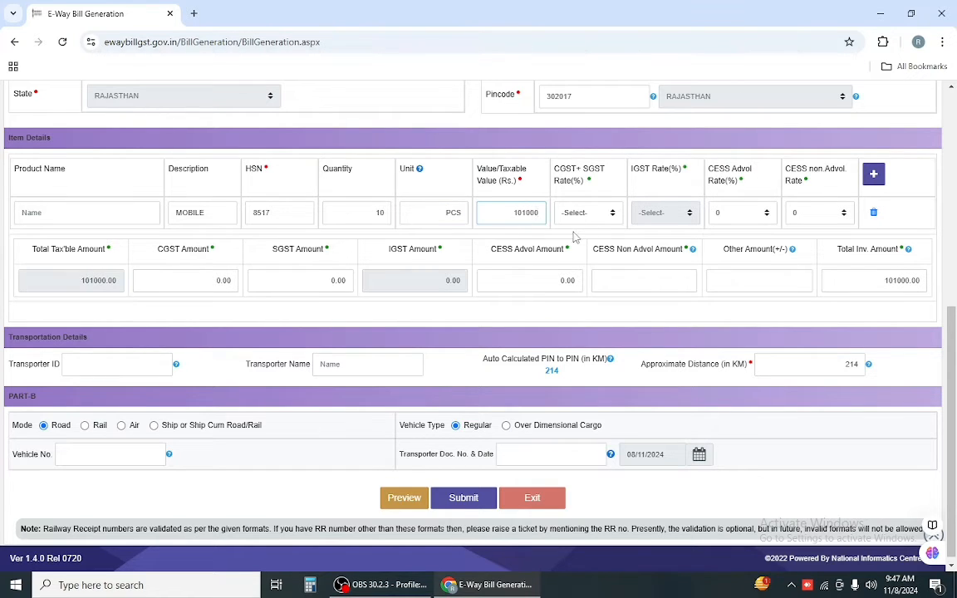
left_click(526, 215)
key("BackSpace")
key("BackSpace")
type("10")
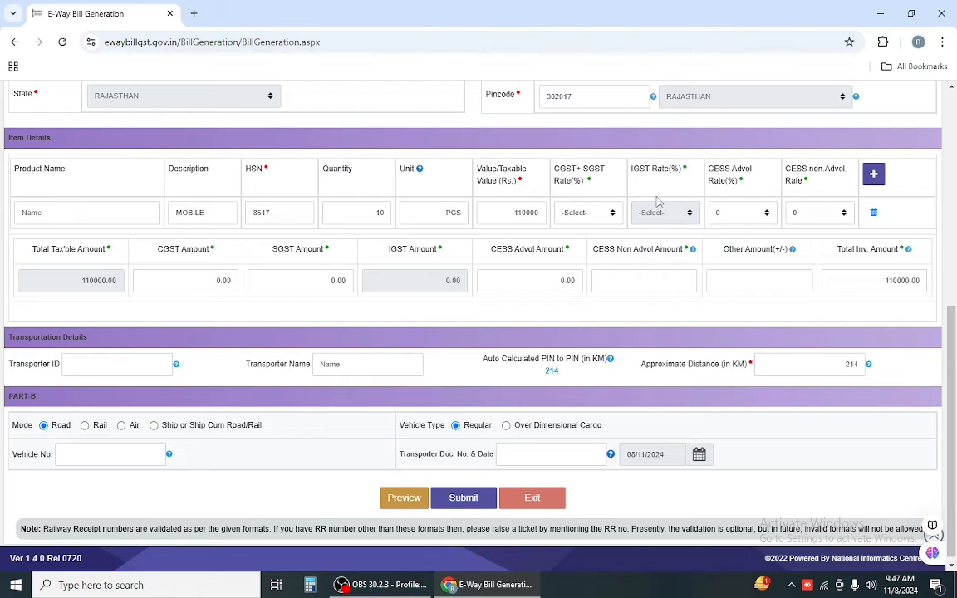
Step: Check the Bill To and Ship To states, and set the mobile item's CGST + SGST rate to 9 + 9
scroll(654, 201, "up", 2)
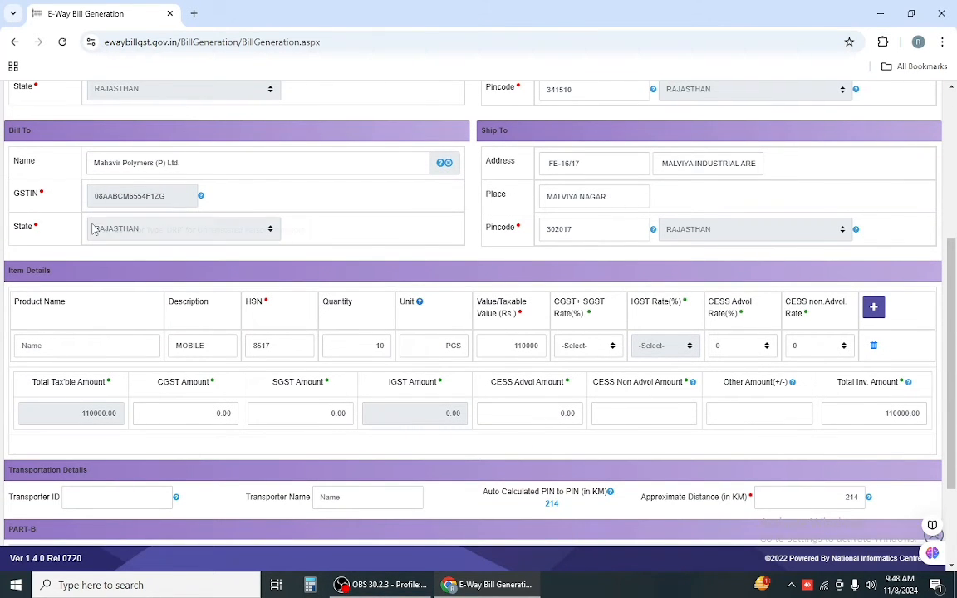
scroll(100, 230, "down", 2)
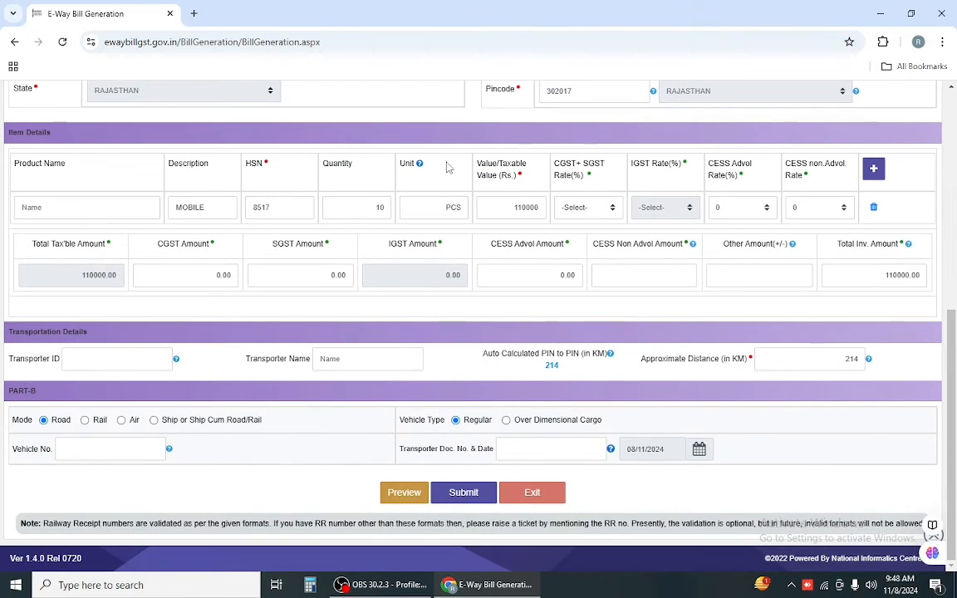
left_click(575, 207)
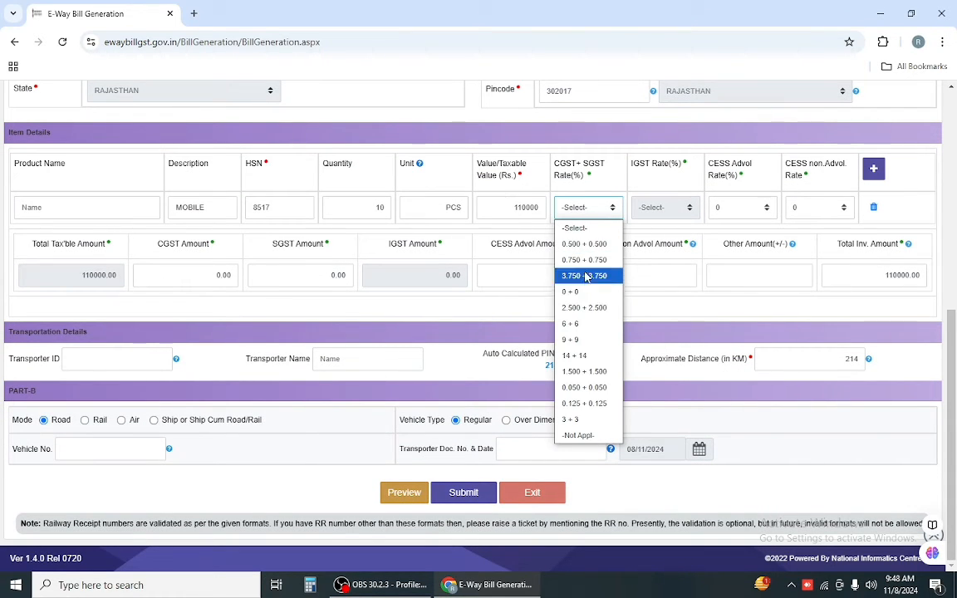
left_click(582, 339)
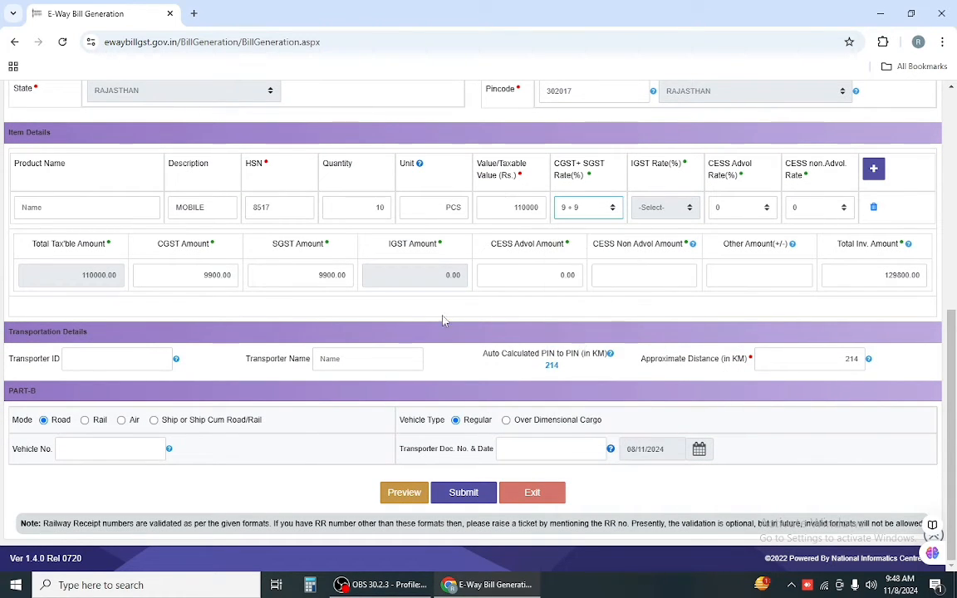
Step: Look through the CESS Advol and CESS non-Advol rate options for the mobile item, keeping both at 0
left_click(733, 213)
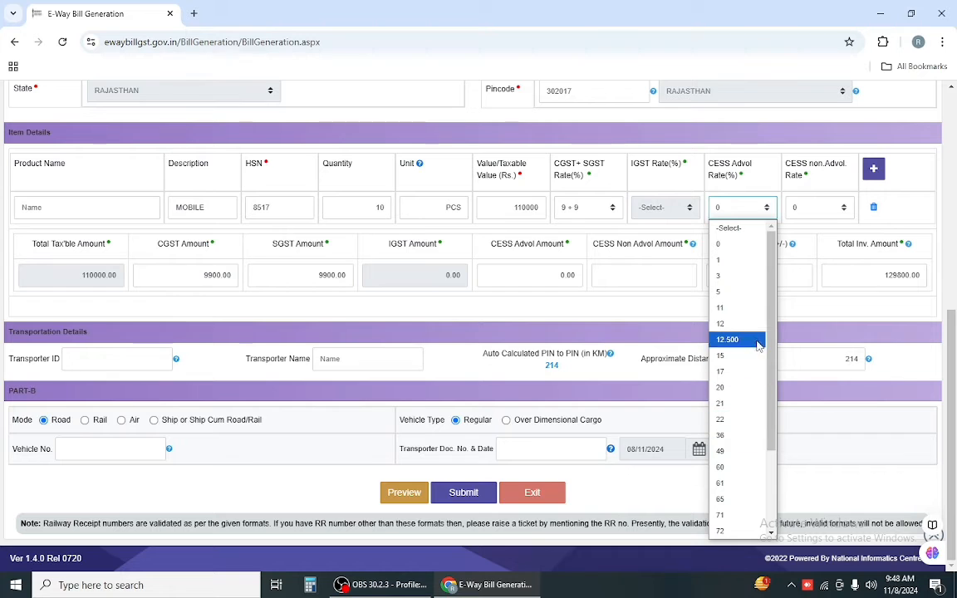
scroll(735, 524, "down", 2)
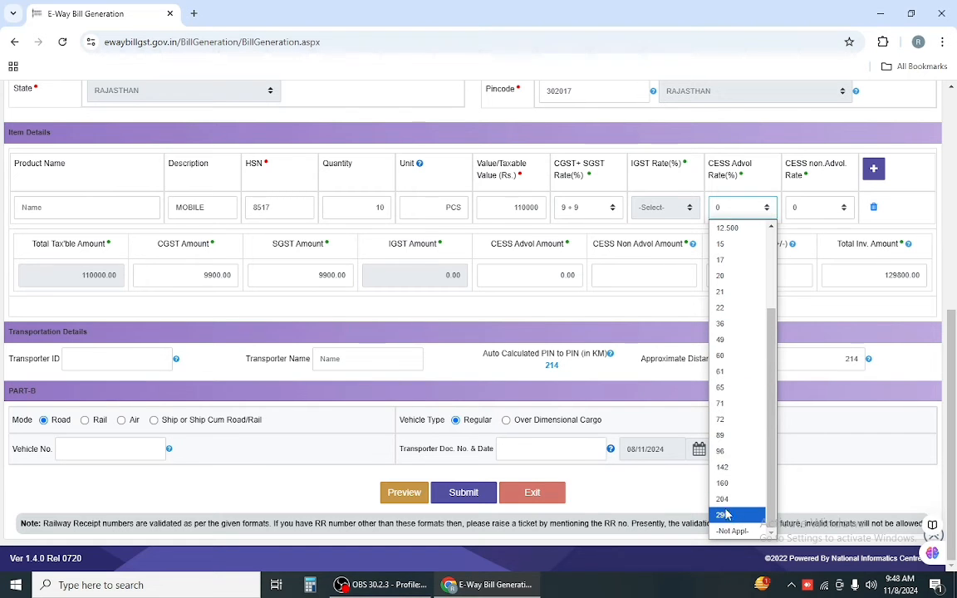
scroll(748, 303, "up", 3)
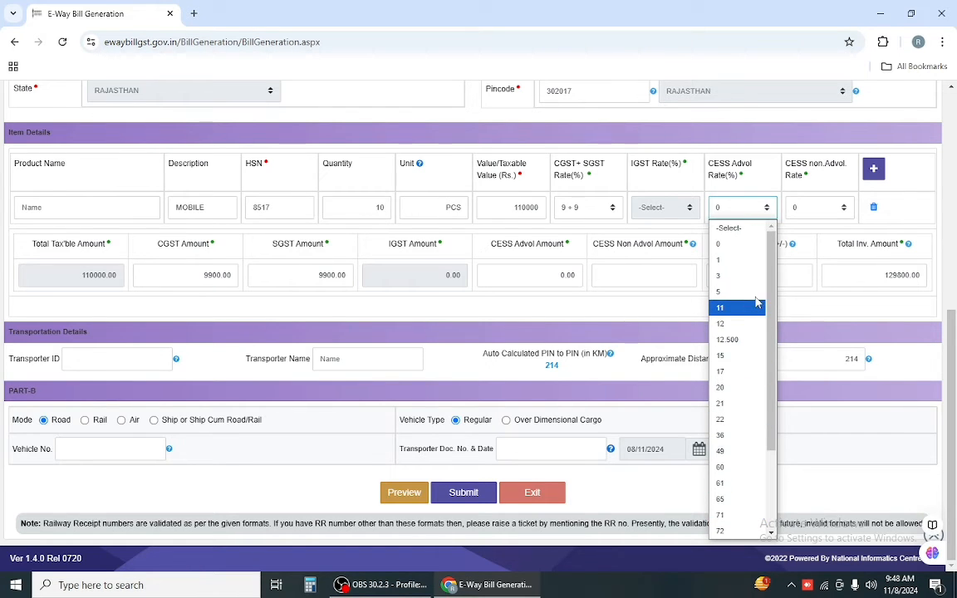
left_click(725, 244)
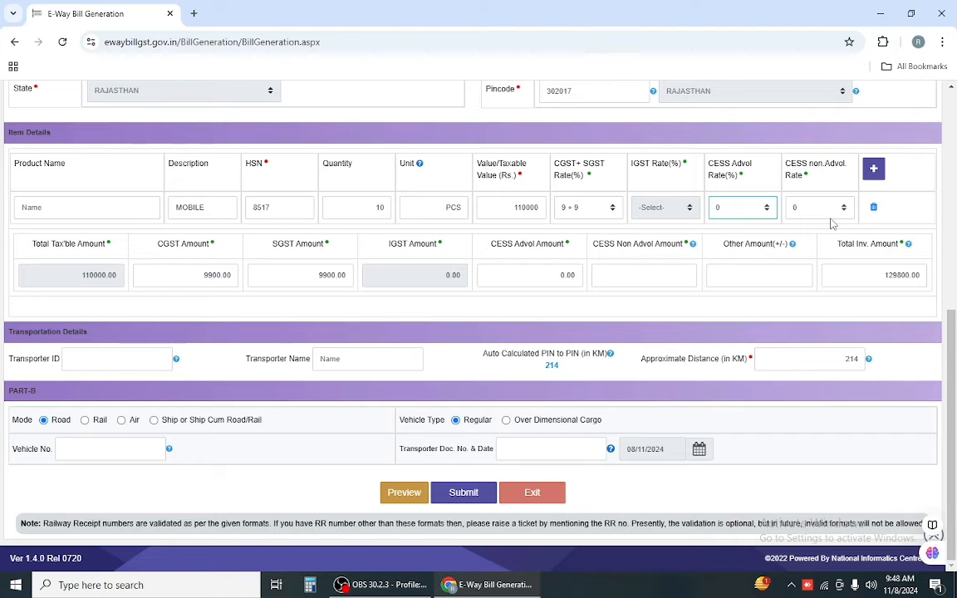
left_click(823, 207)
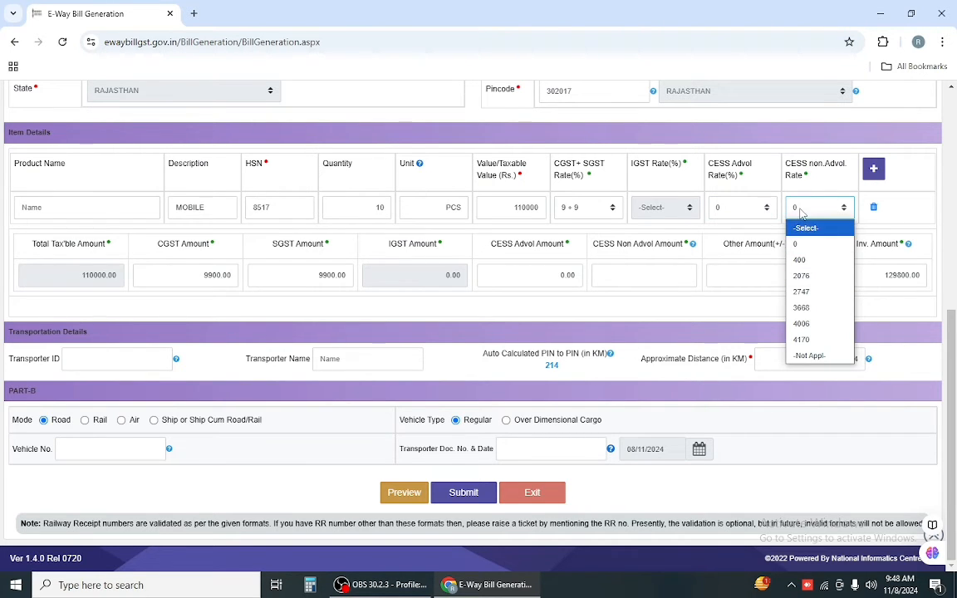
left_click(803, 209)
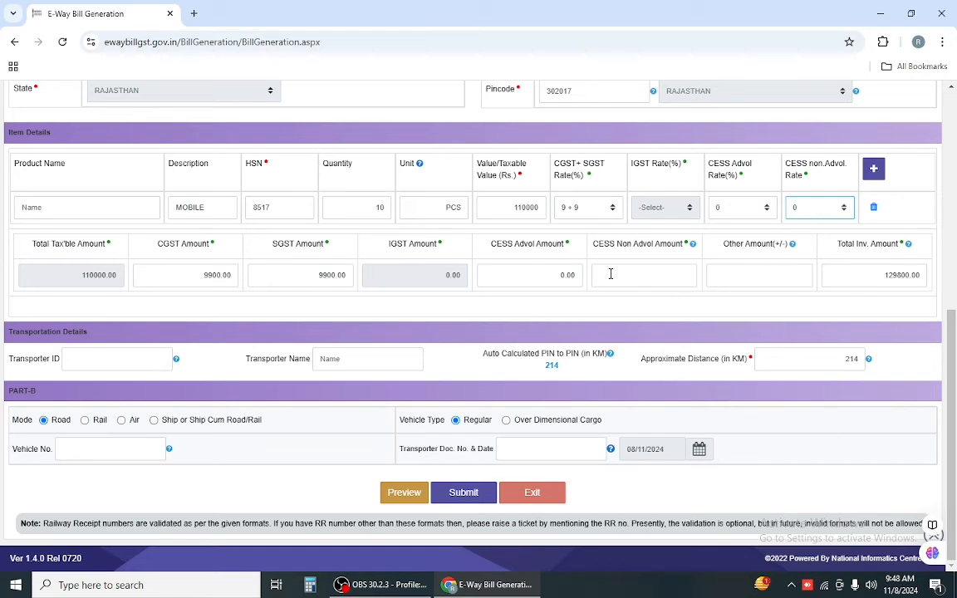
left_click(640, 275)
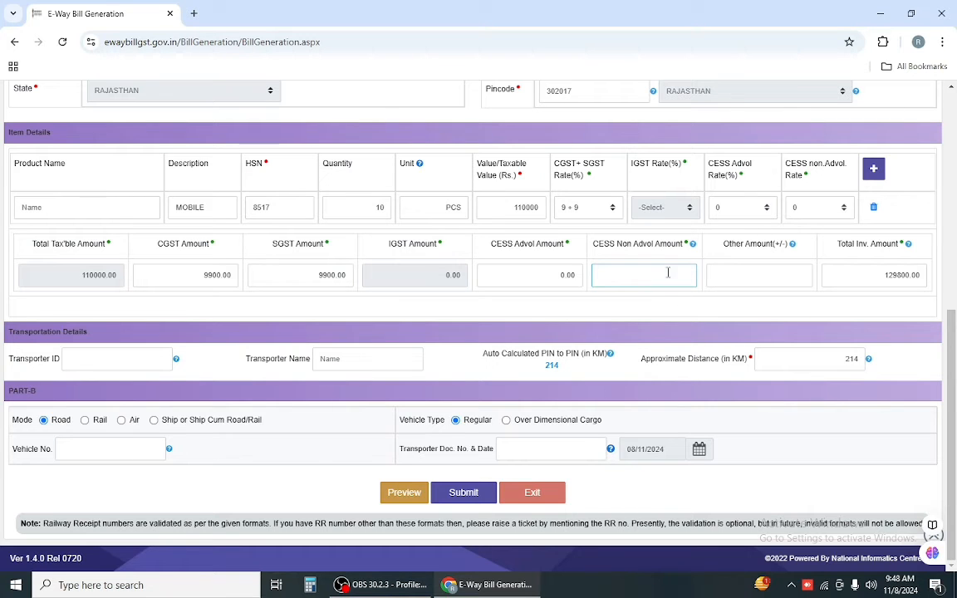
Step: Add a second item described as CHARGER with HSN 8516, quantity 15 and unit PCS
left_click(873, 170)
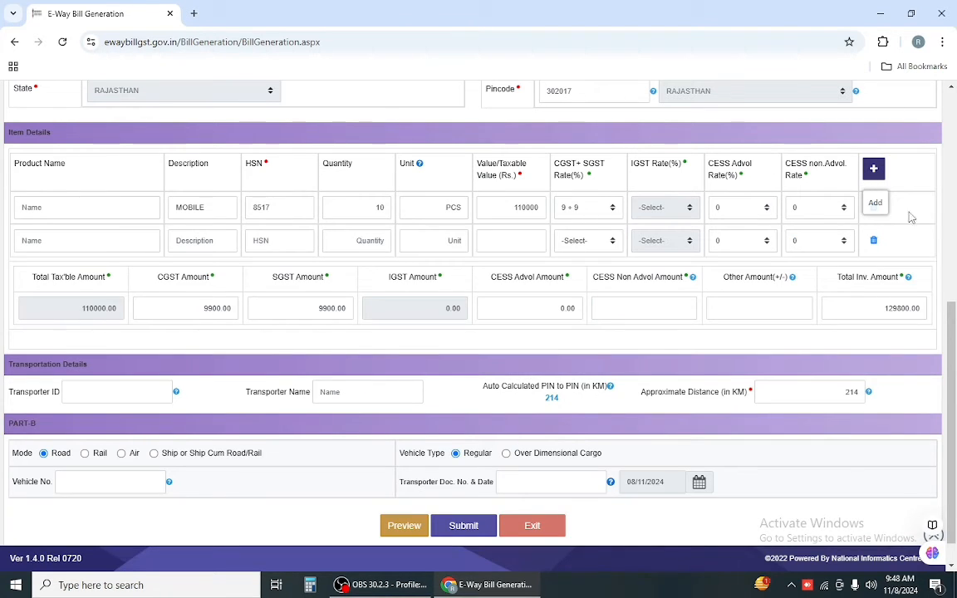
left_click(209, 243)
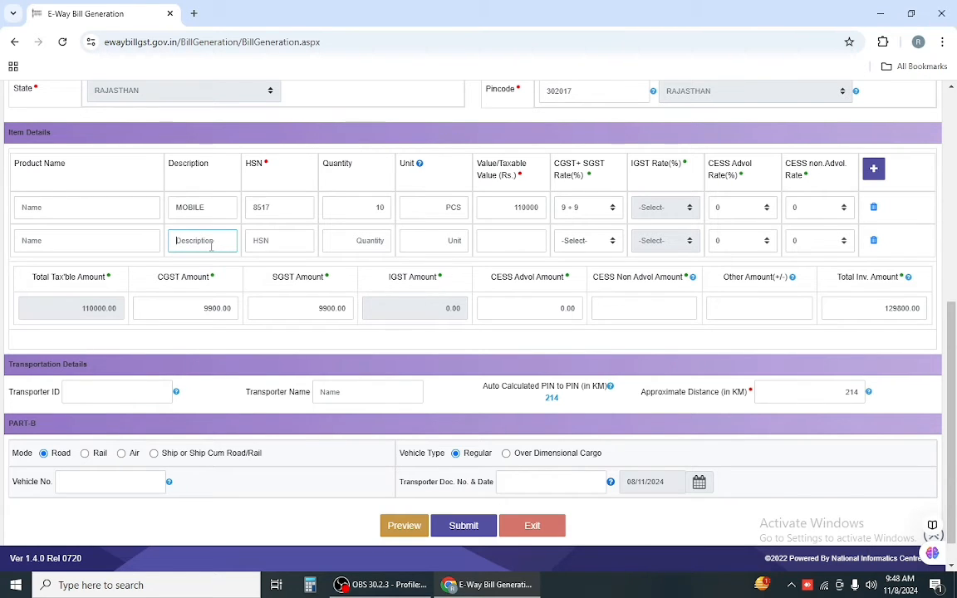
type("CHARGER")
key("Tab")
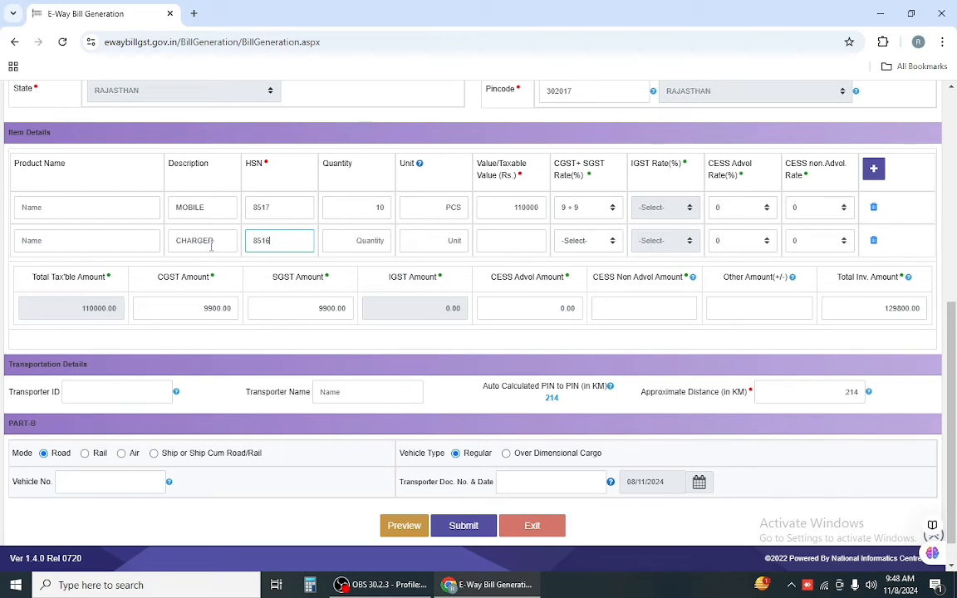
left_click(372, 239)
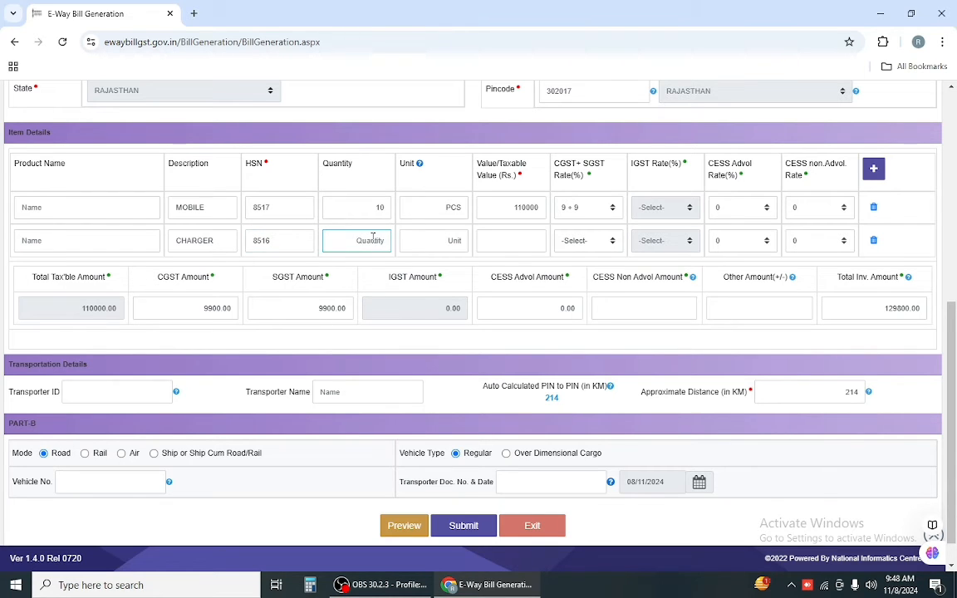
type("15")
key("Tab")
type("PCS")
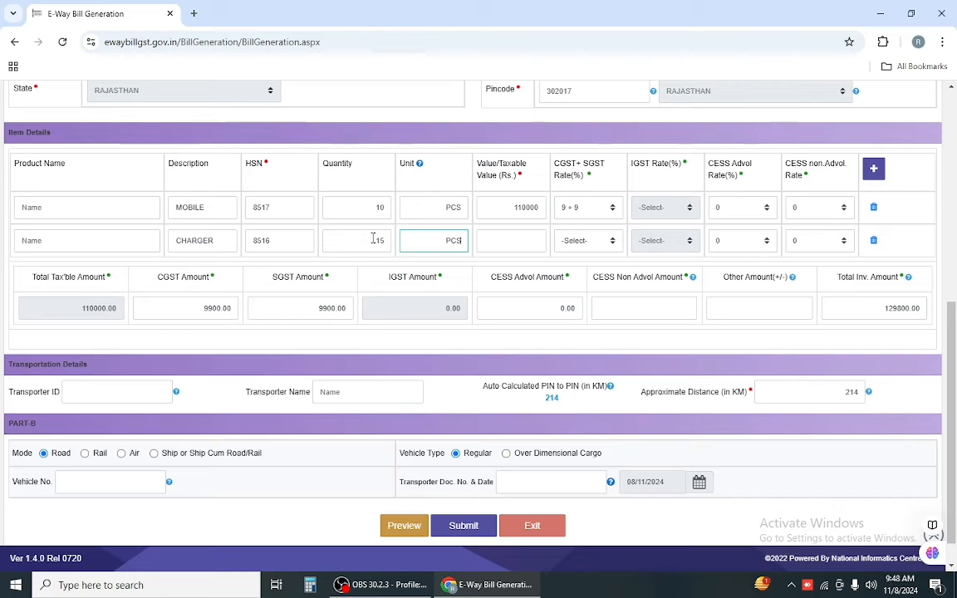
Step: Set the charger item's taxable value to 1000 rupees and its CGST + SGST rate to 9 + 9
key("Tab")
type("1000")
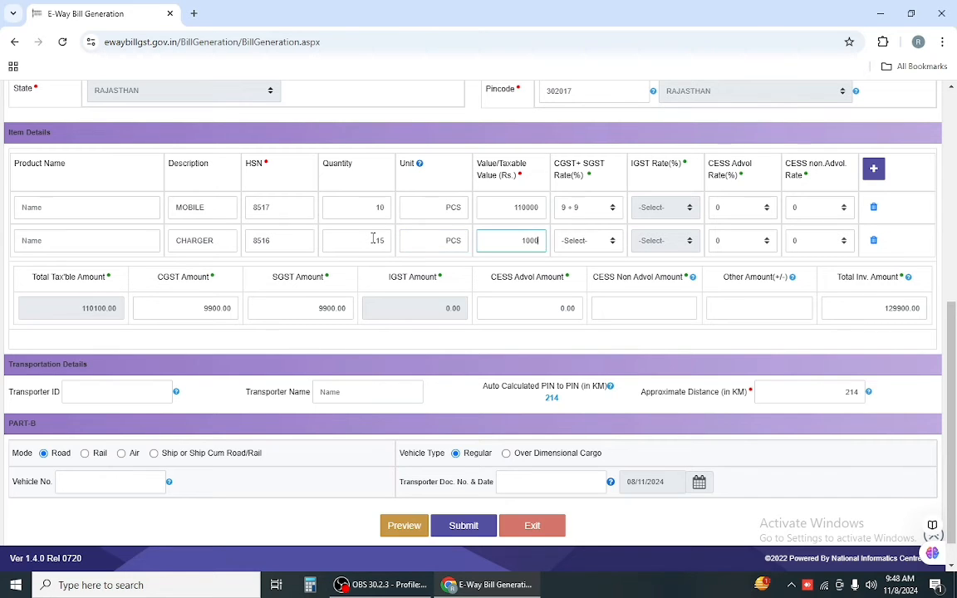
key("Tab")
key("9")
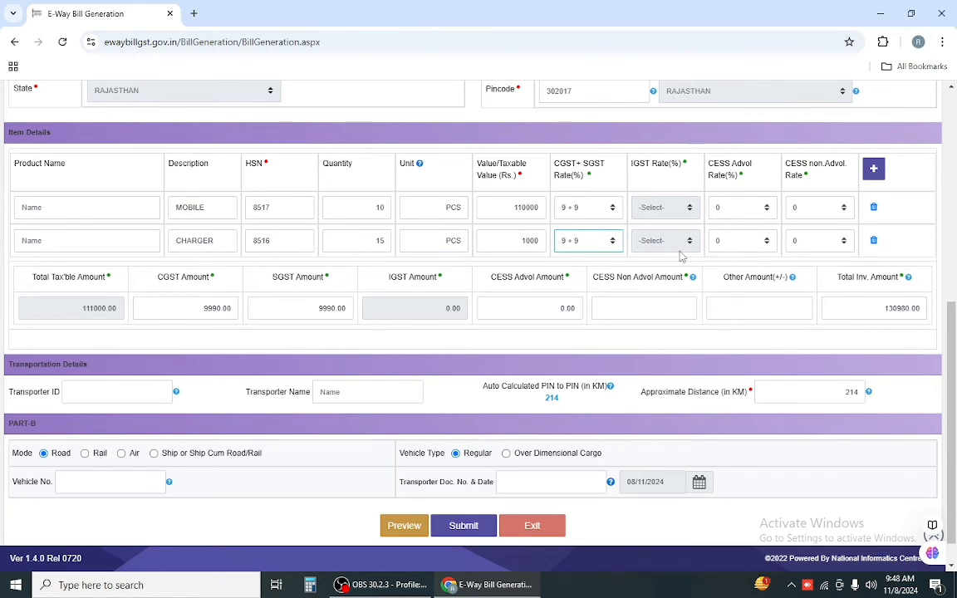
Step: Add a third blank item row below the charger and delete it again
left_click(873, 169)
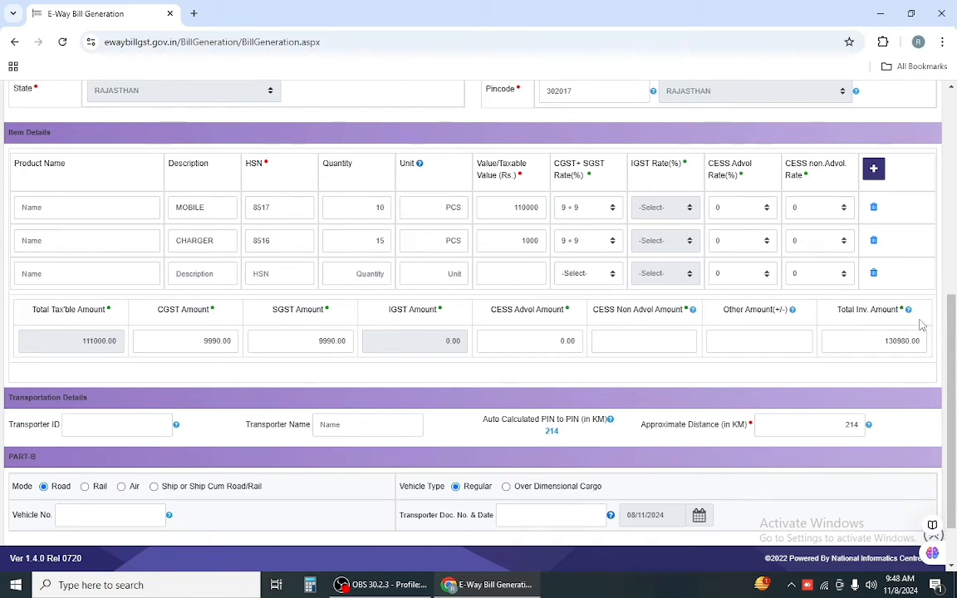
left_click(873, 275)
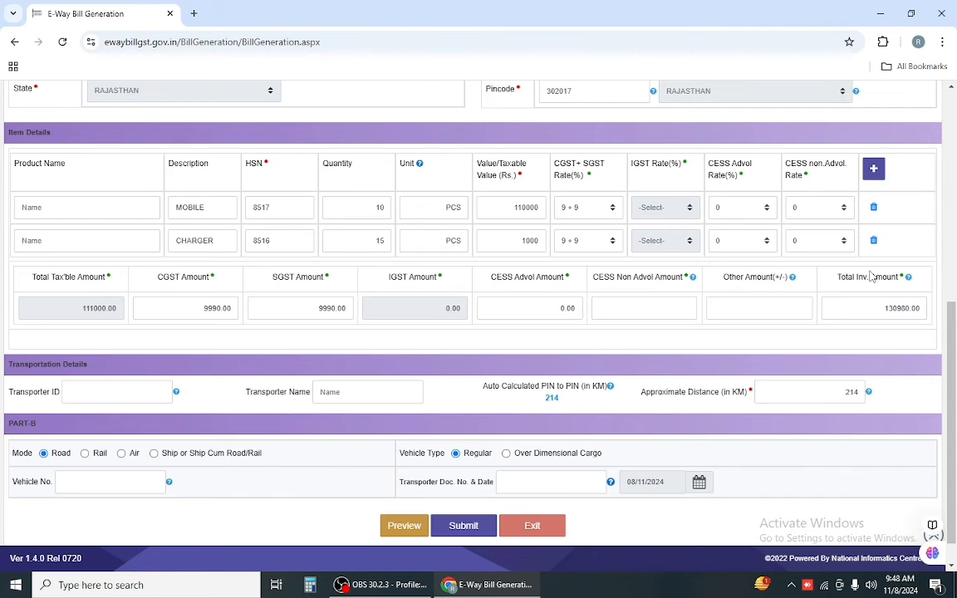
Step: Check the total taxable, CGST, SGST and total invoice amounts calculated for the two items
left_click(54, 306)
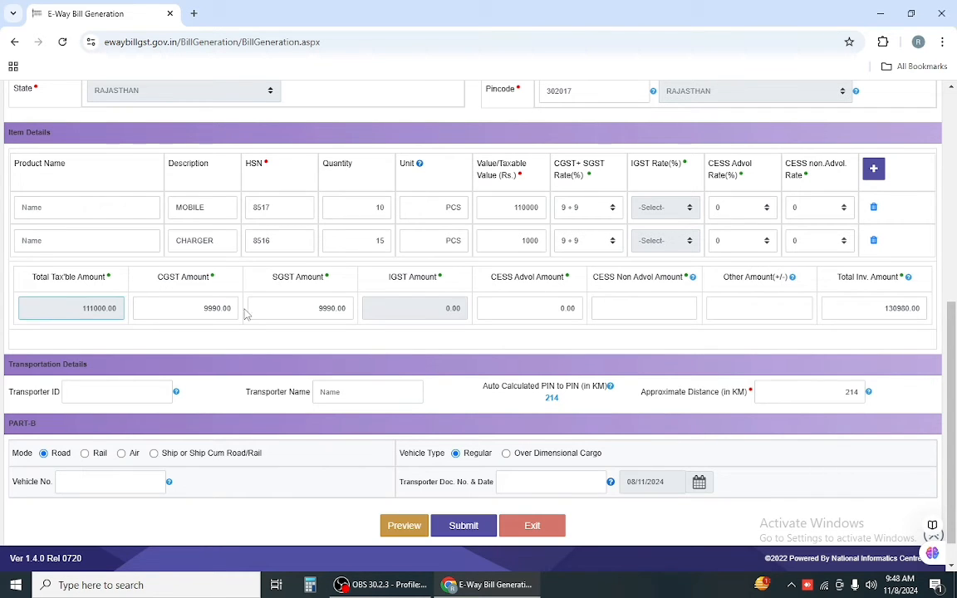
left_click(212, 309)
left_click(288, 309)
left_click(847, 317)
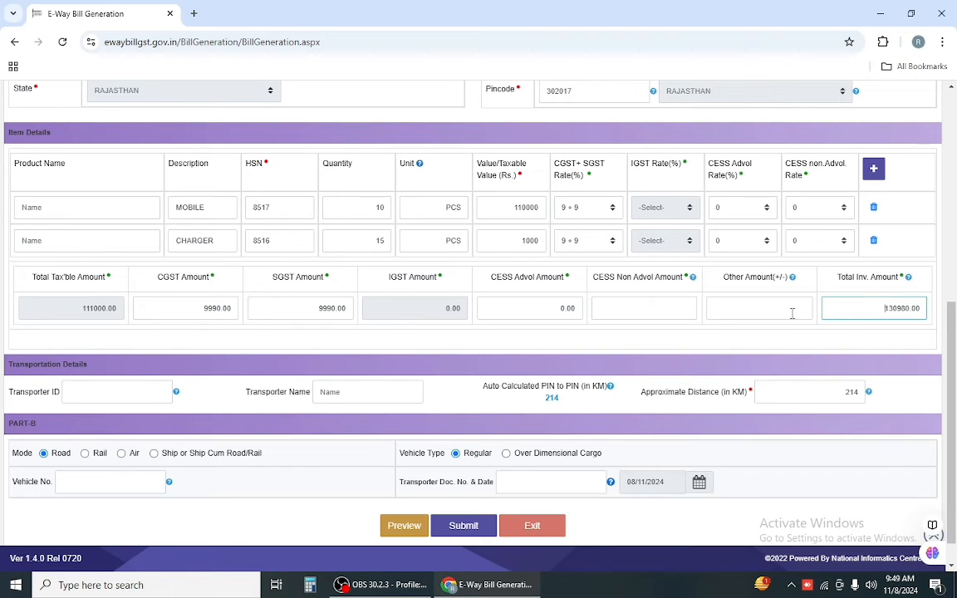
Step: Set the charger item's CESS Advol rate to 5 percent
left_click(746, 208)
left_click(752, 244)
left_click(750, 242)
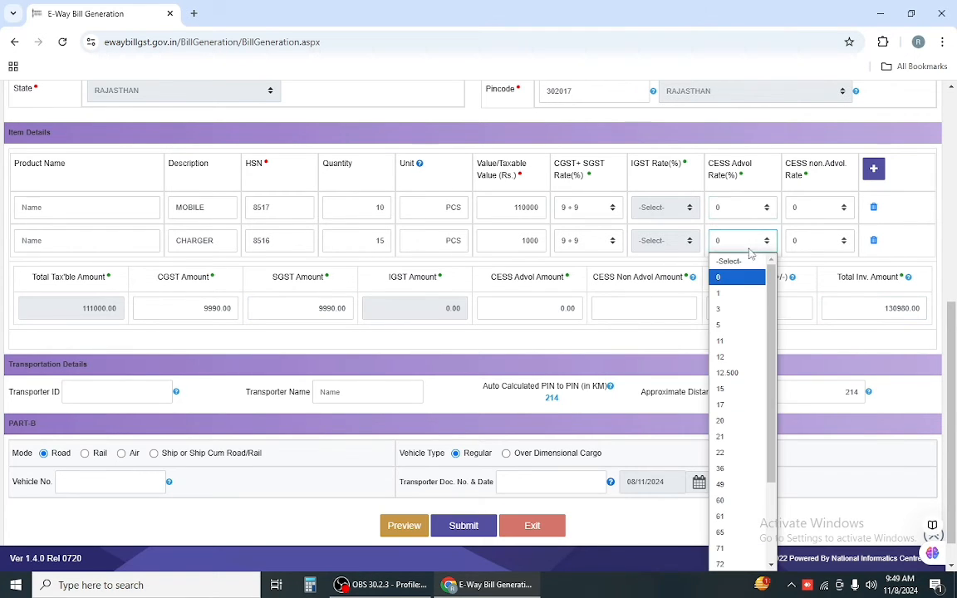
left_click(720, 325)
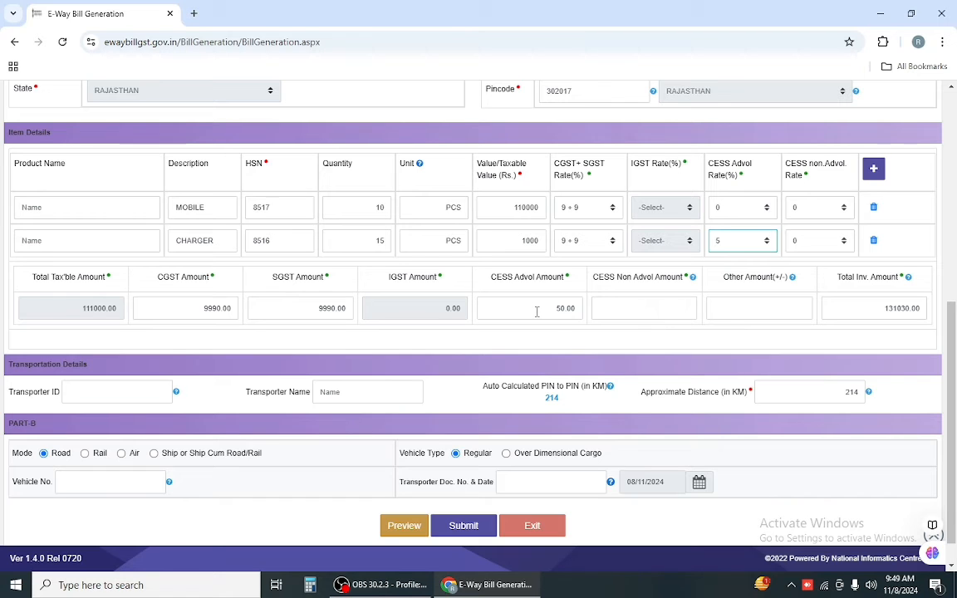
Step: Set the charger item's CESS non-Advol rate to 400, and try 4 as the CESS non-Advol amount before clearing it
left_click(821, 241)
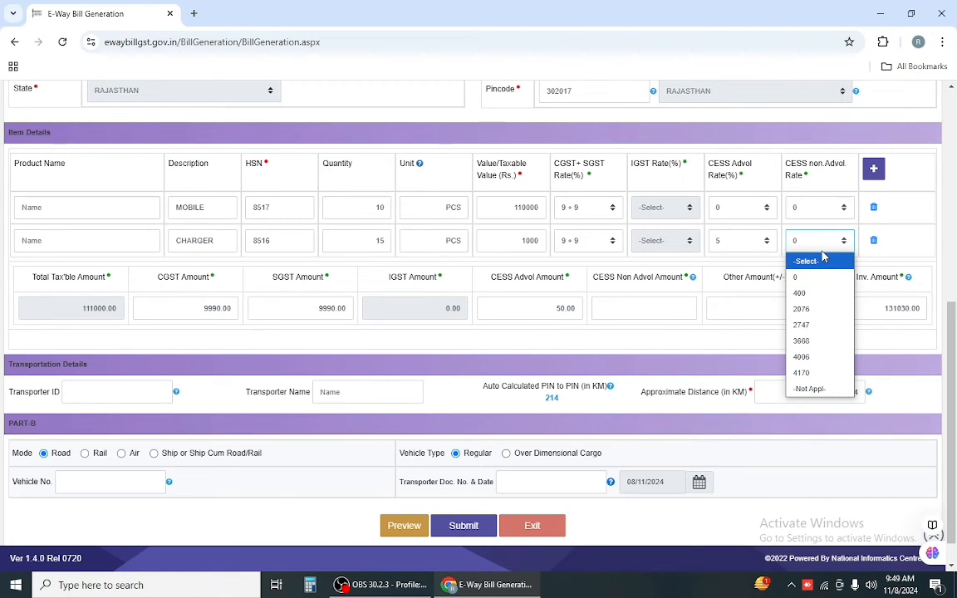
left_click(801, 292)
left_click(638, 309)
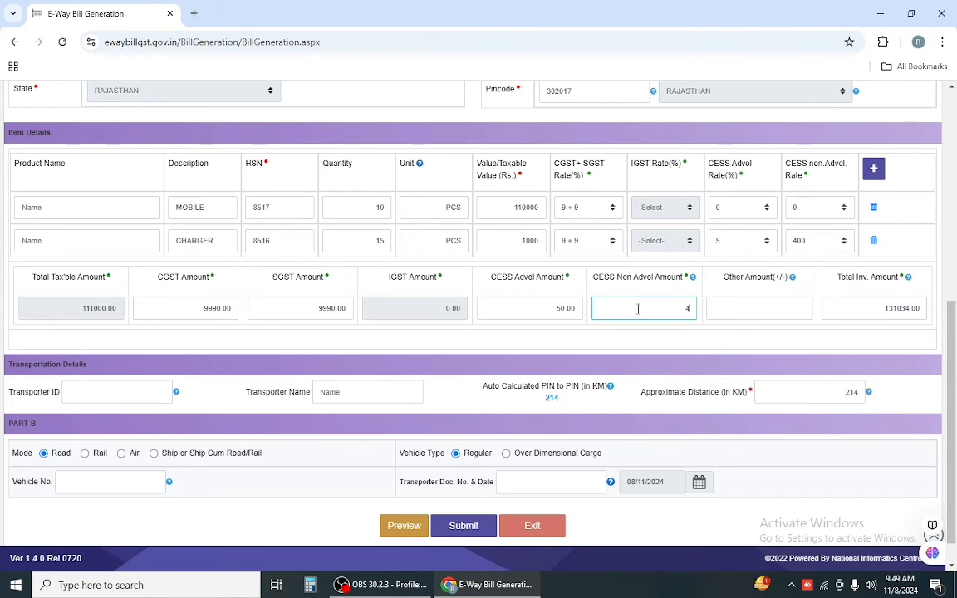
left_click_drag(638, 309, 763, 308)
key("BackSpace")
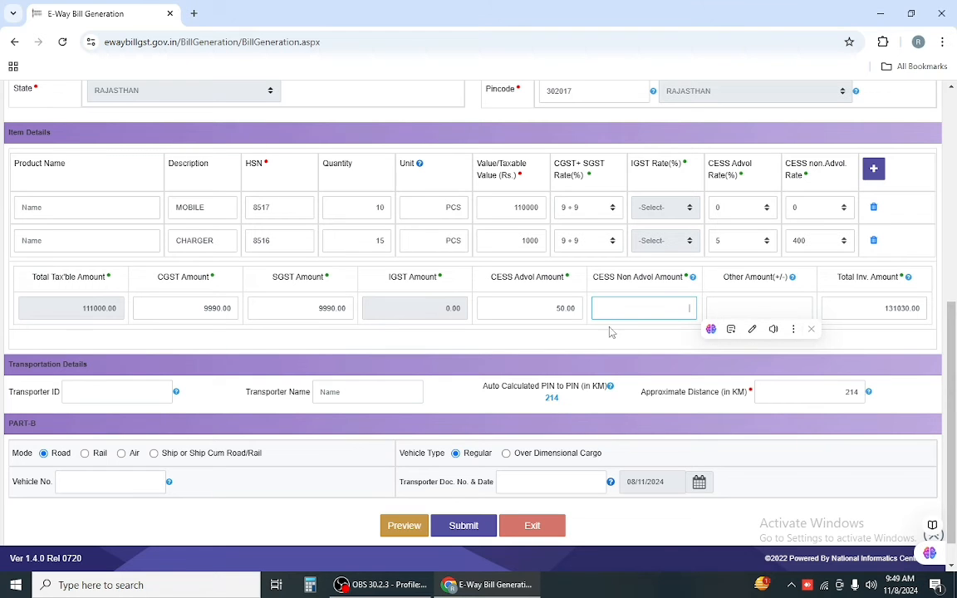
Step: Set the charger item's CESS Advol rate back to 0
left_click(742, 240)
left_click(723, 275)
Step: Look over the Transporter ID, Transporter Name and Vehicle No. fields in the transportation and Part-B sections
scroll(304, 332, "down", 1)
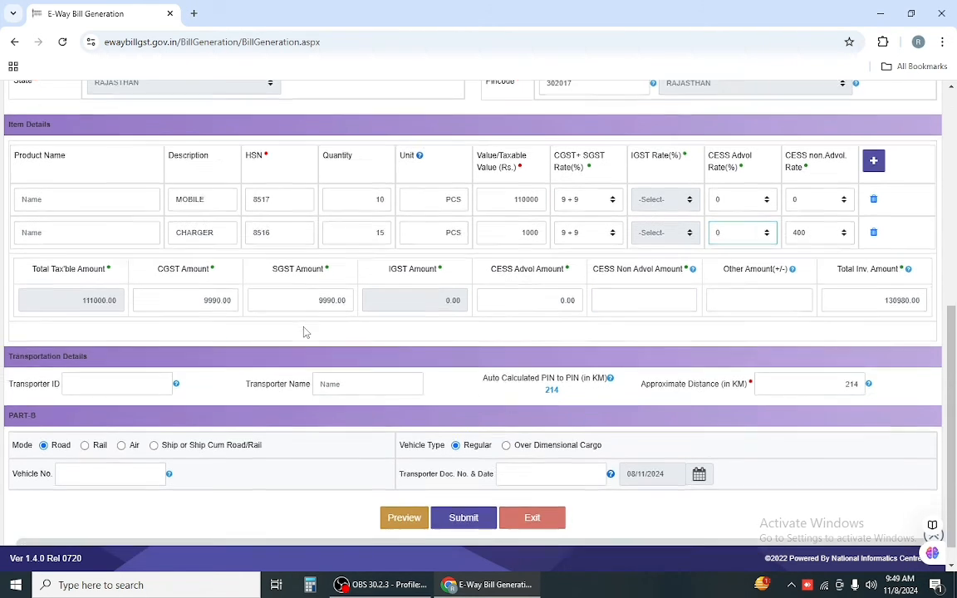
left_click(131, 358)
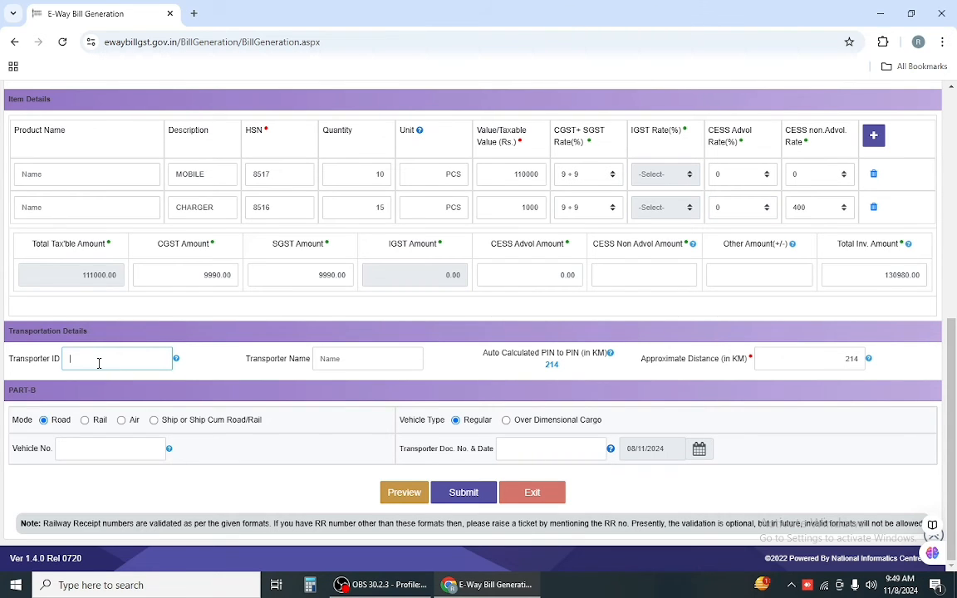
left_click(327, 357)
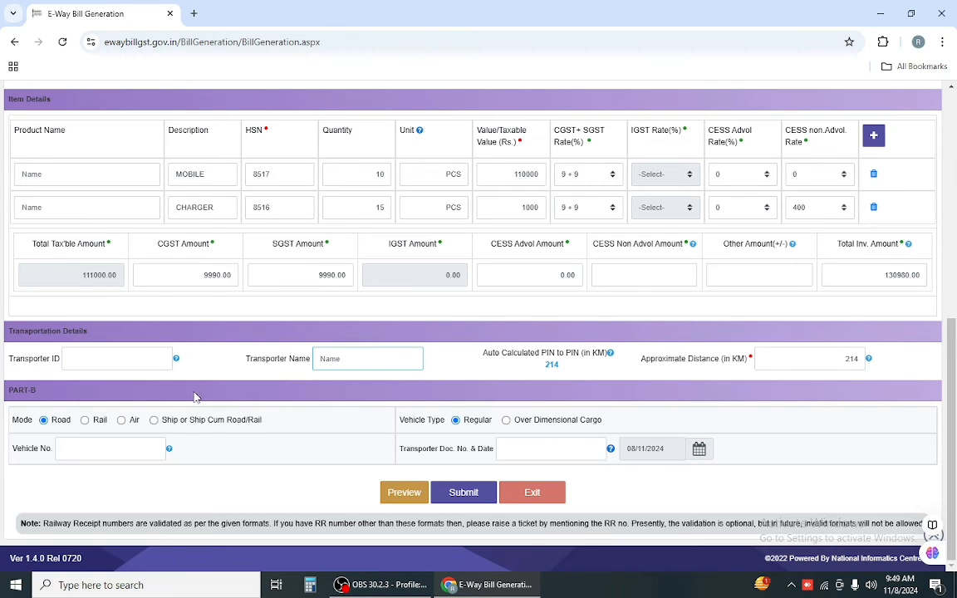
left_click(142, 367)
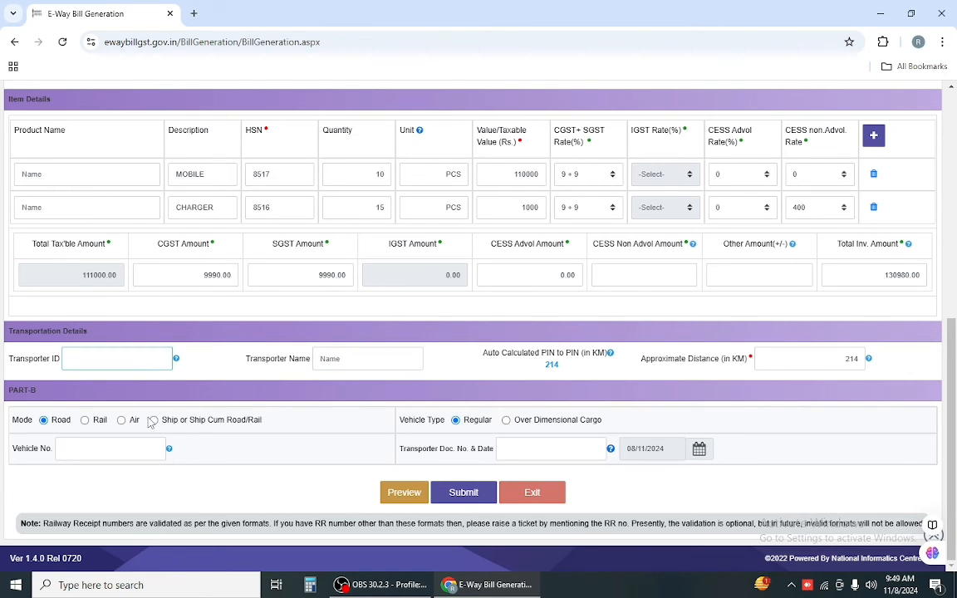
left_click(99, 454)
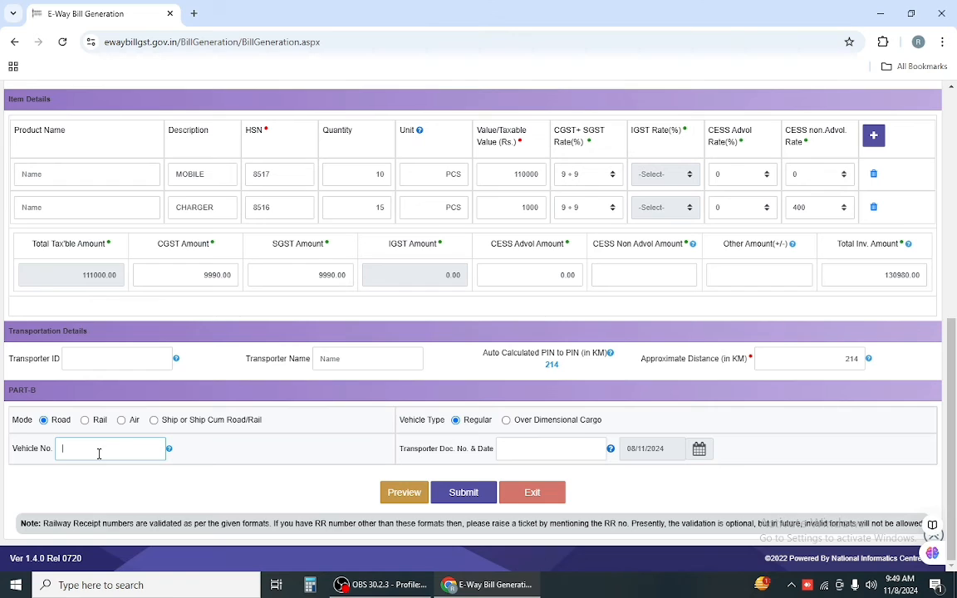
left_click(87, 354)
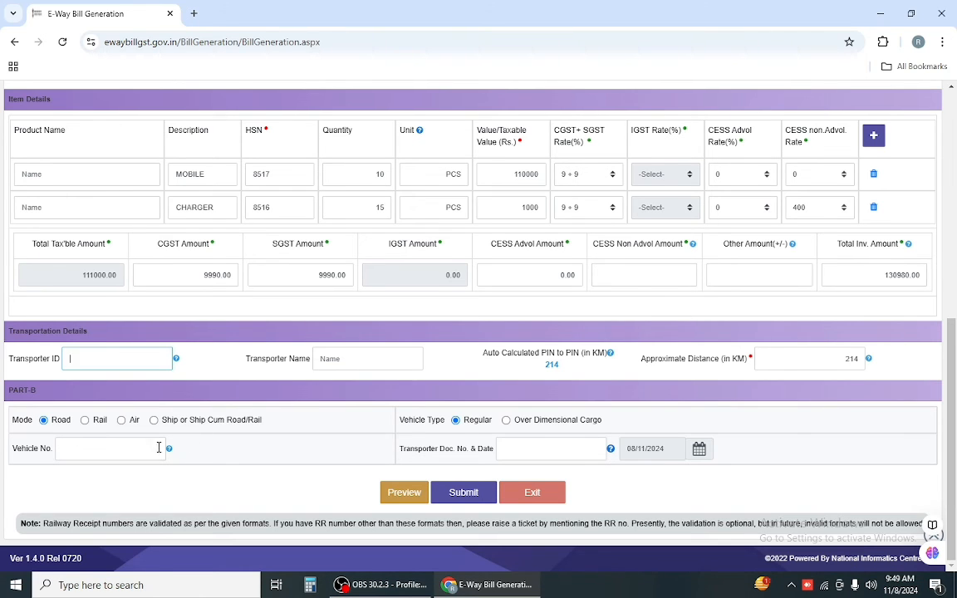
Step: Try RJ21GA0000 as the Part-B vehicle number and clear it, leaving the transporter ID and document number empty
left_click(137, 449)
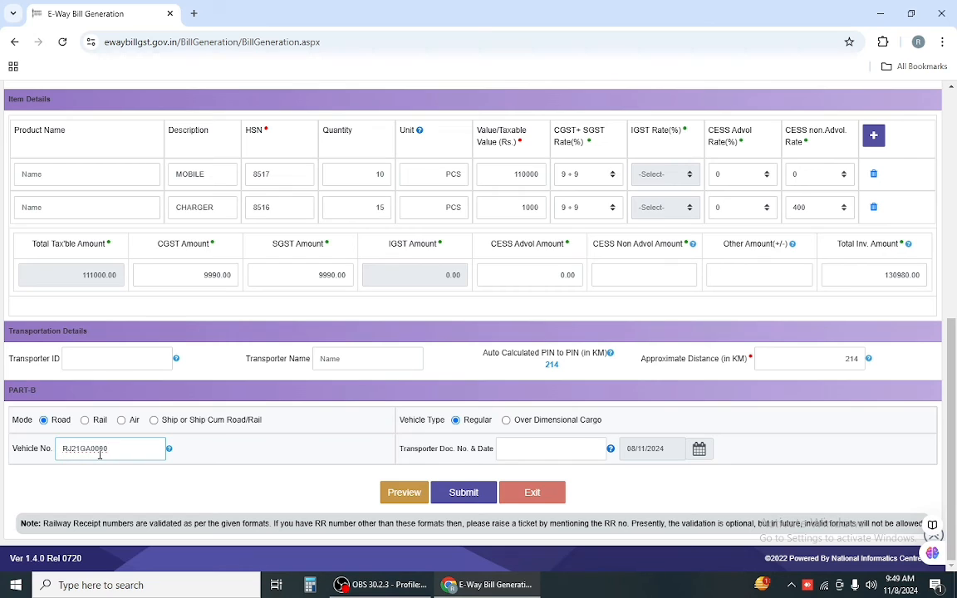
left_click_drag(110, 448, 48, 448)
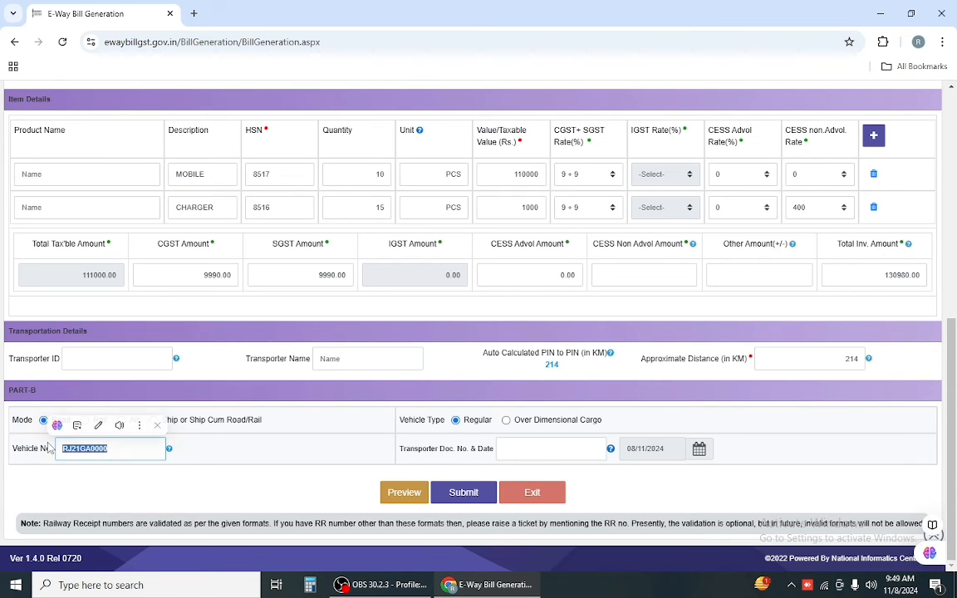
key("BackSpace")
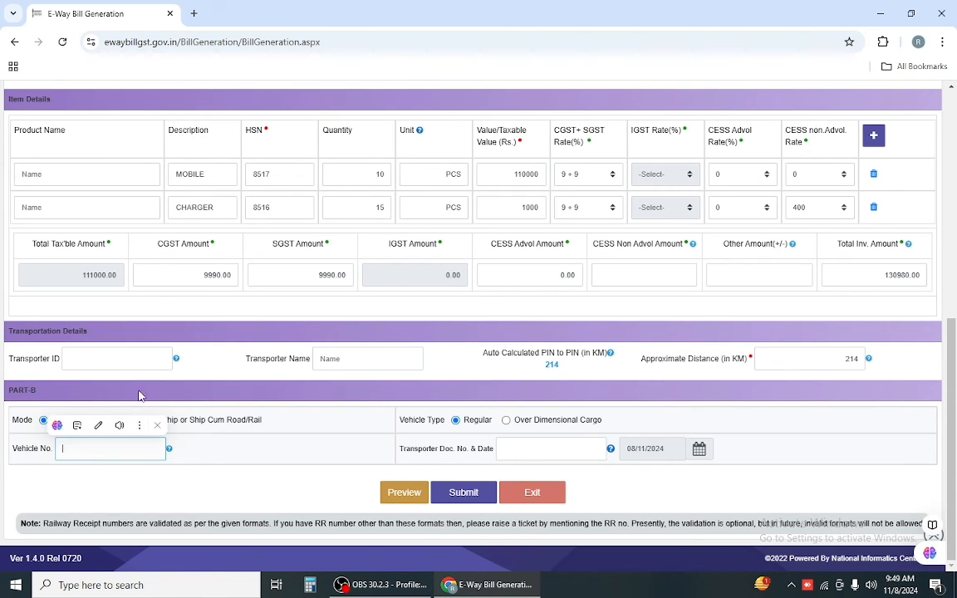
left_click(103, 351)
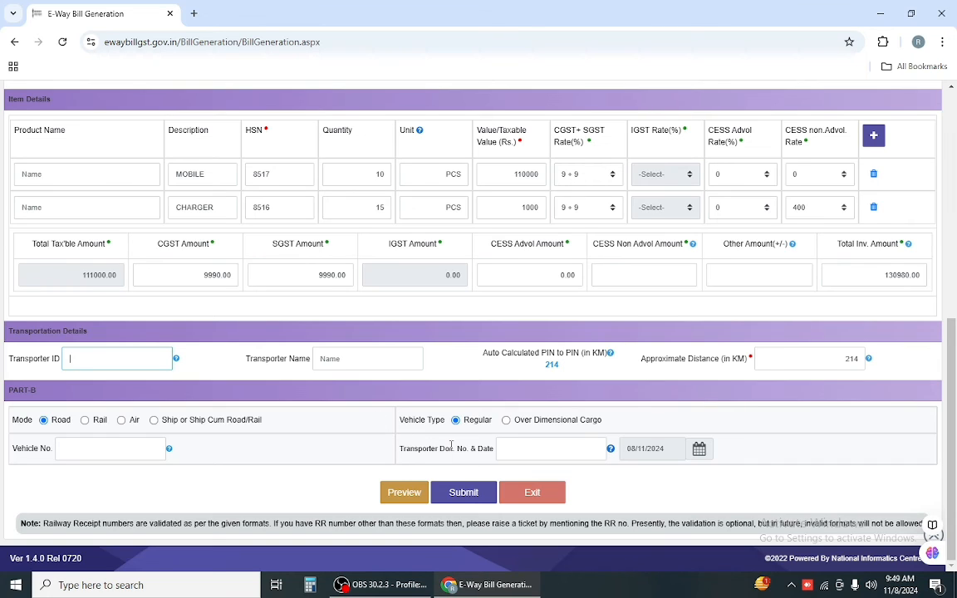
left_click(549, 453)
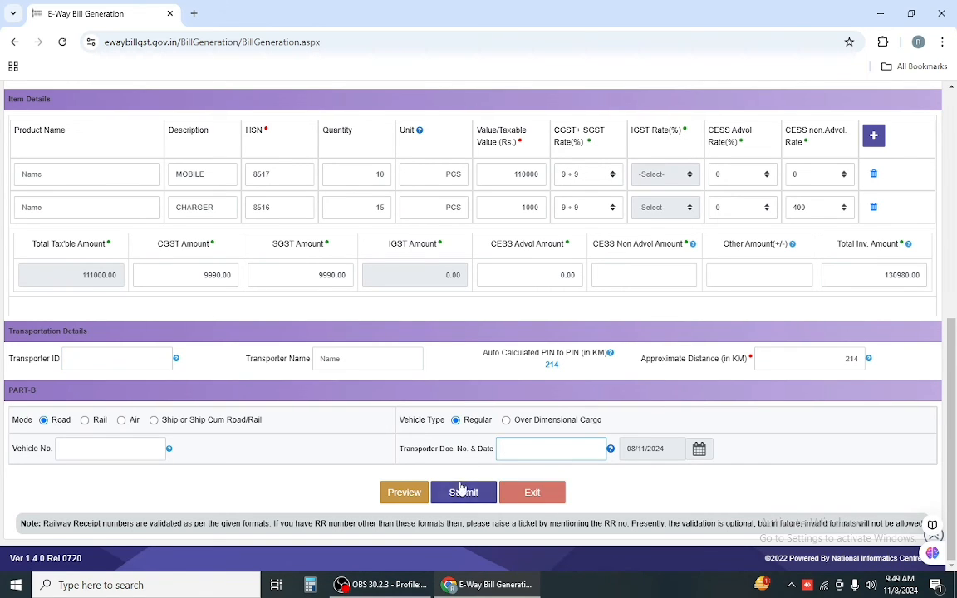
Step: Preview the e-way bill without the missing GSTR-1 fields, review its dispatch and shipping details, and return to the form
scroll(409, 450, "up", 3)
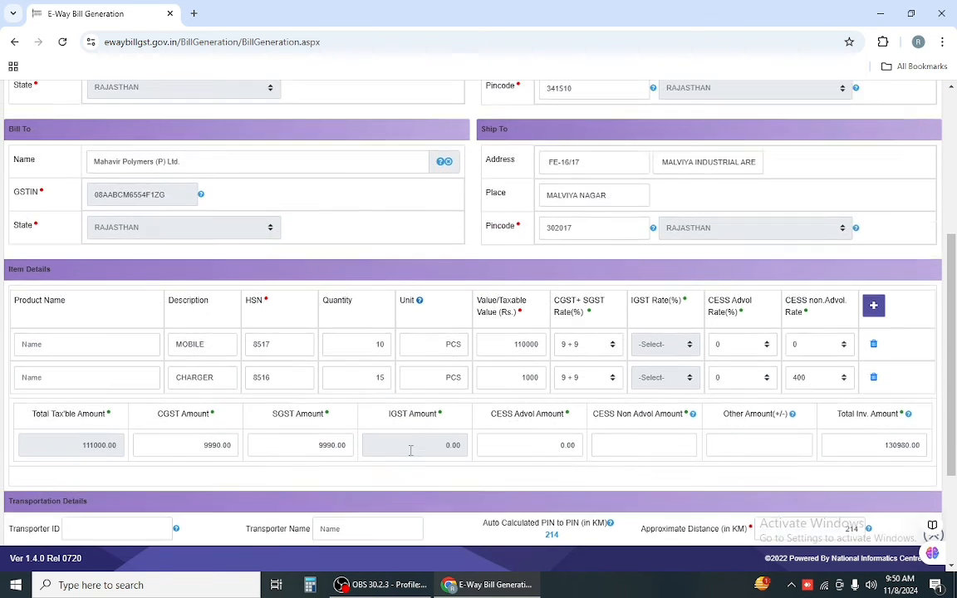
scroll(408, 465, "down", 3)
left_click(403, 493)
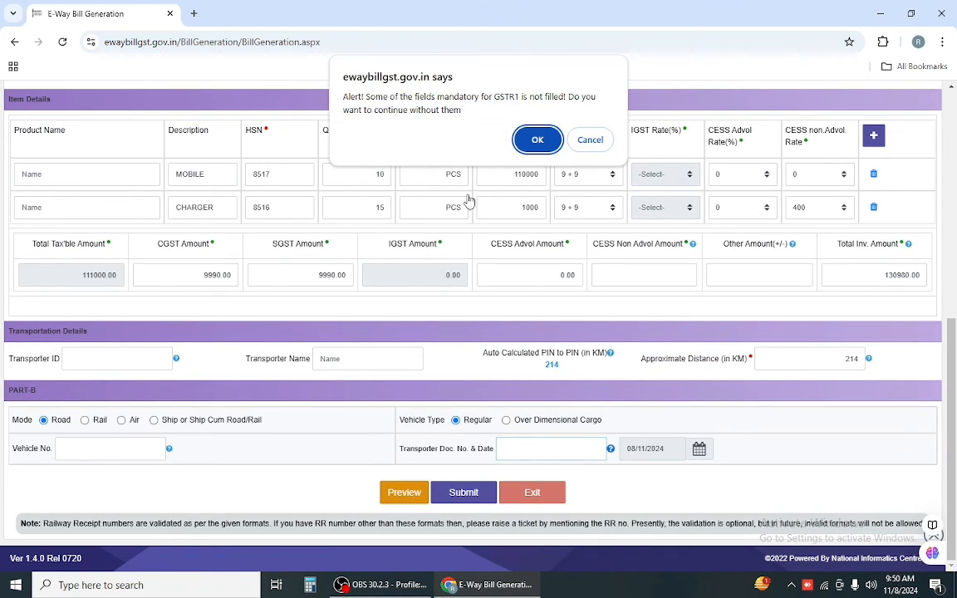
left_click(536, 139)
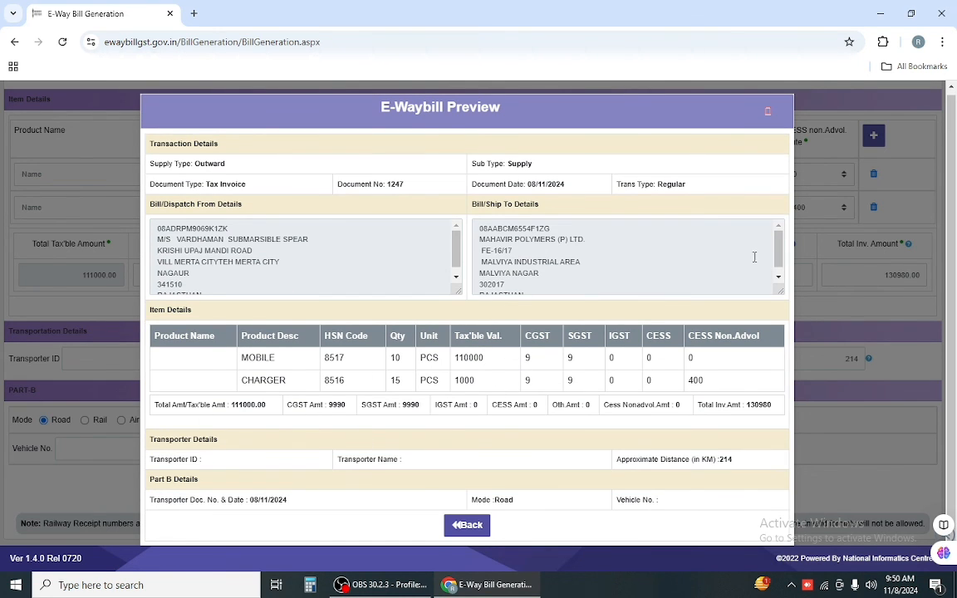
left_click_drag(778, 253, 777, 280)
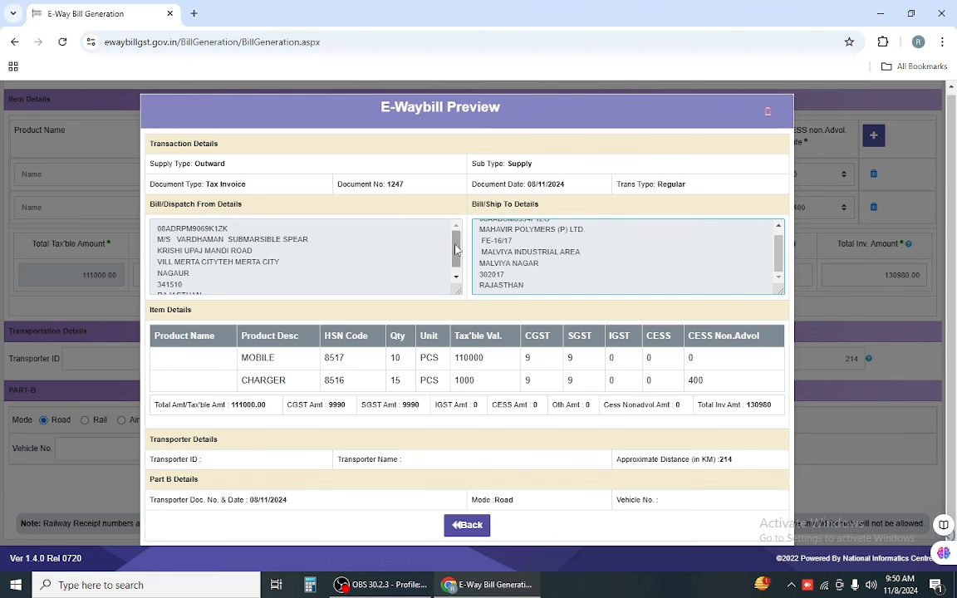
left_click_drag(455, 250, 460, 269)
left_click(467, 525)
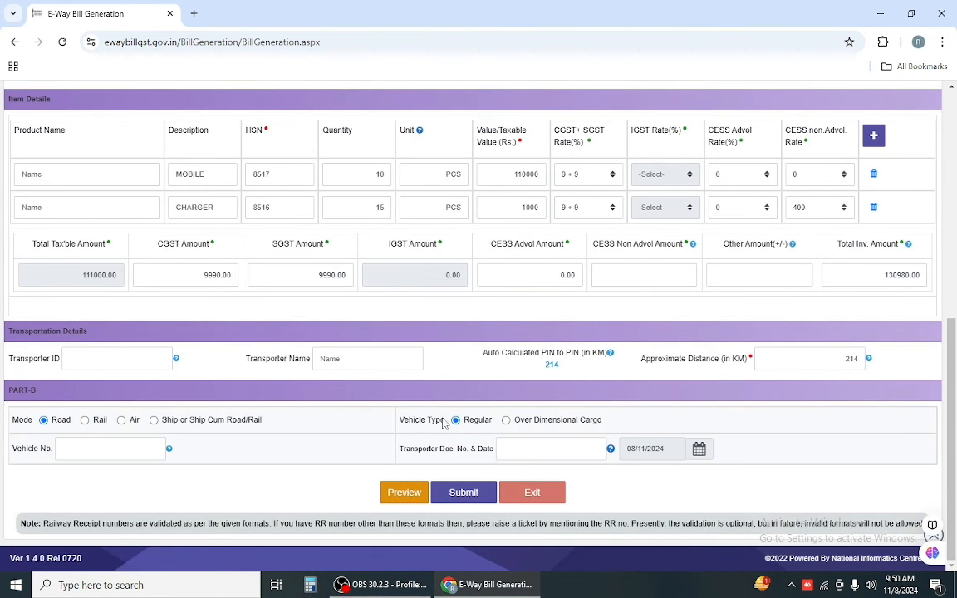
Step: Review the filled entry form from the transaction details down to the transporter ID and vehicle number fields
scroll(359, 366, "up", 4)
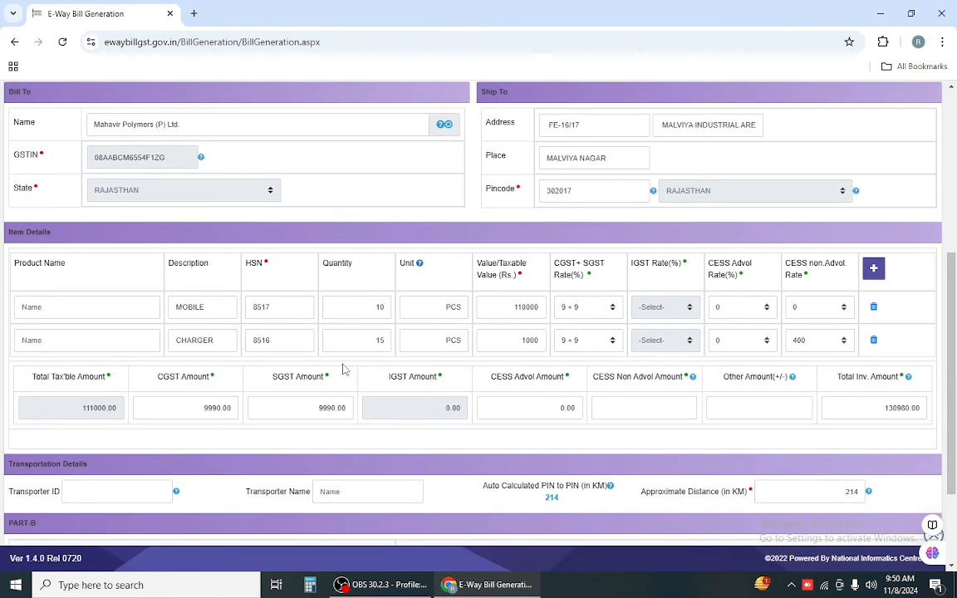
scroll(540, 357, "up", 5)
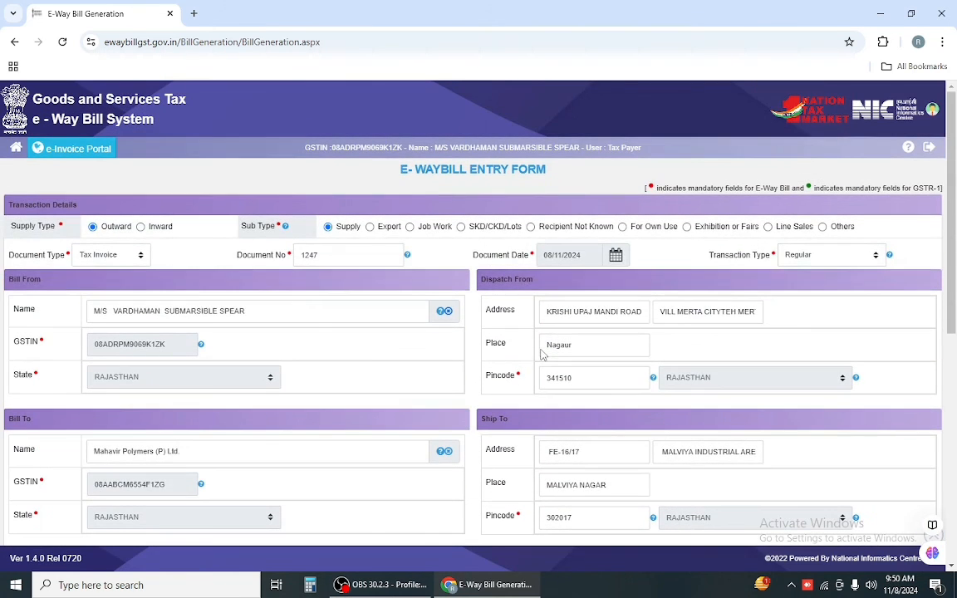
scroll(241, 339, "down", 7)
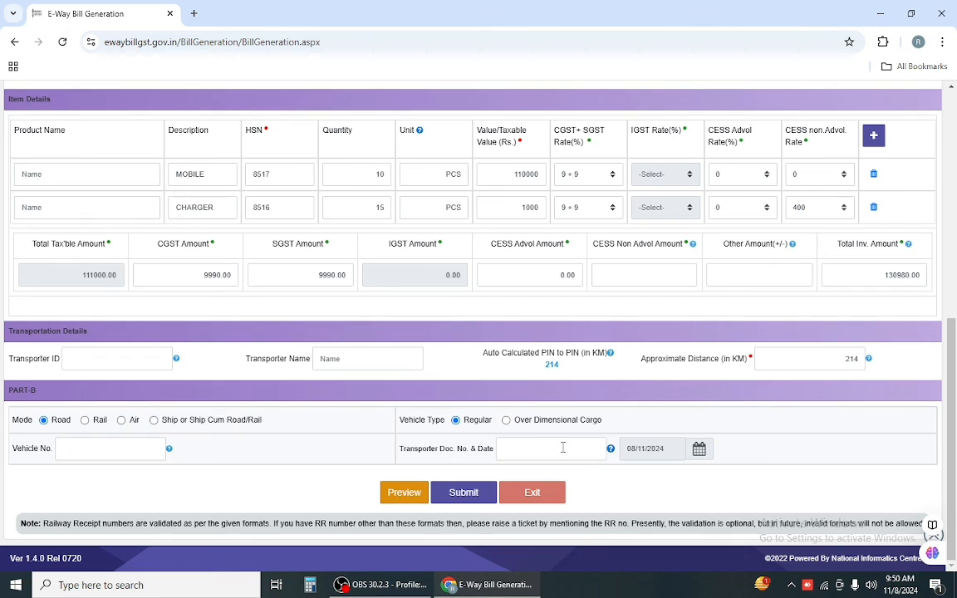
left_click(121, 358)
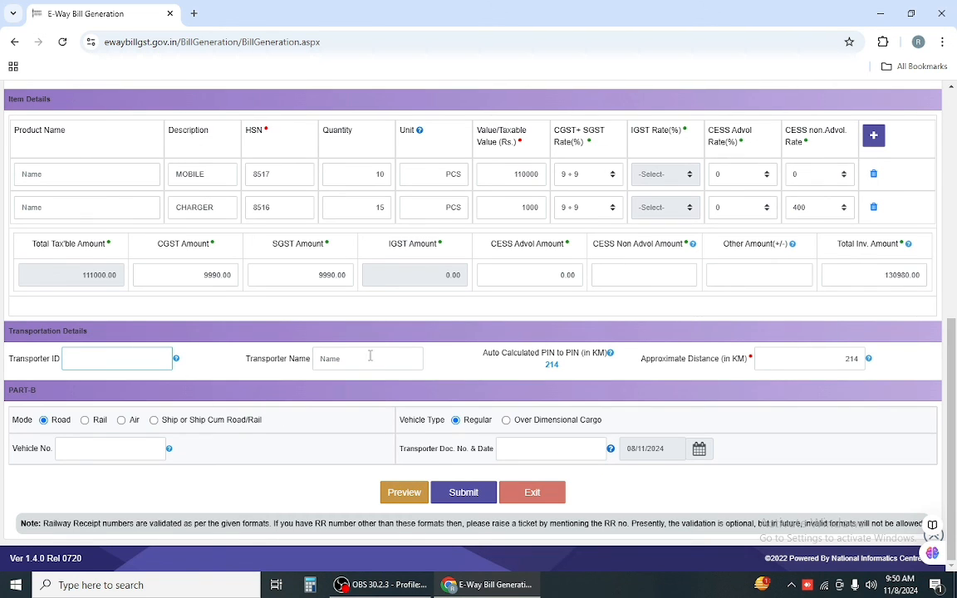
left_click(122, 445)
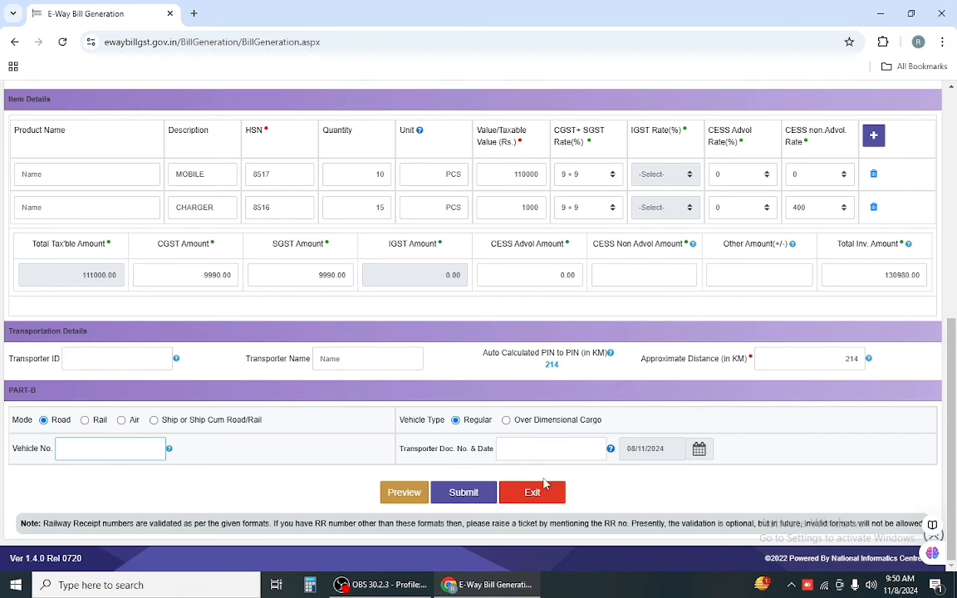
Step: Leave the filled form for the dashboard and start a new e-way bill, keeping Regular as its transaction type
scroll(422, 304, "up", 10)
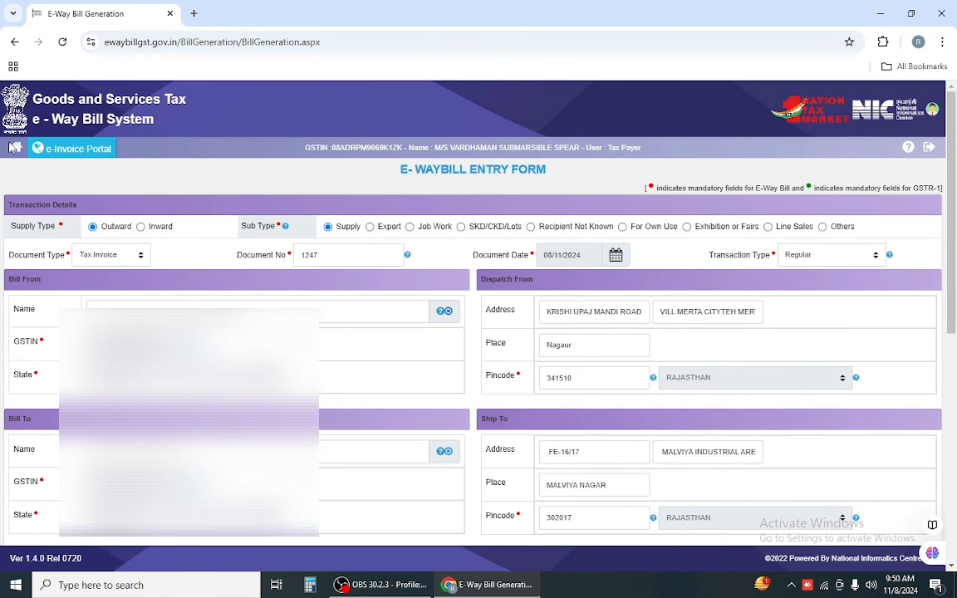
left_click(15, 148)
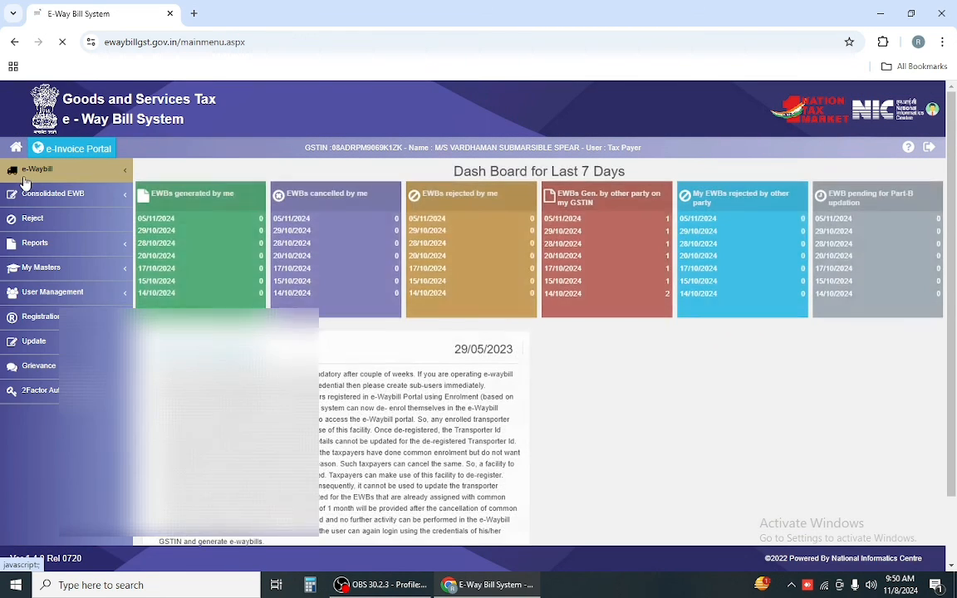
left_click(103, 171)
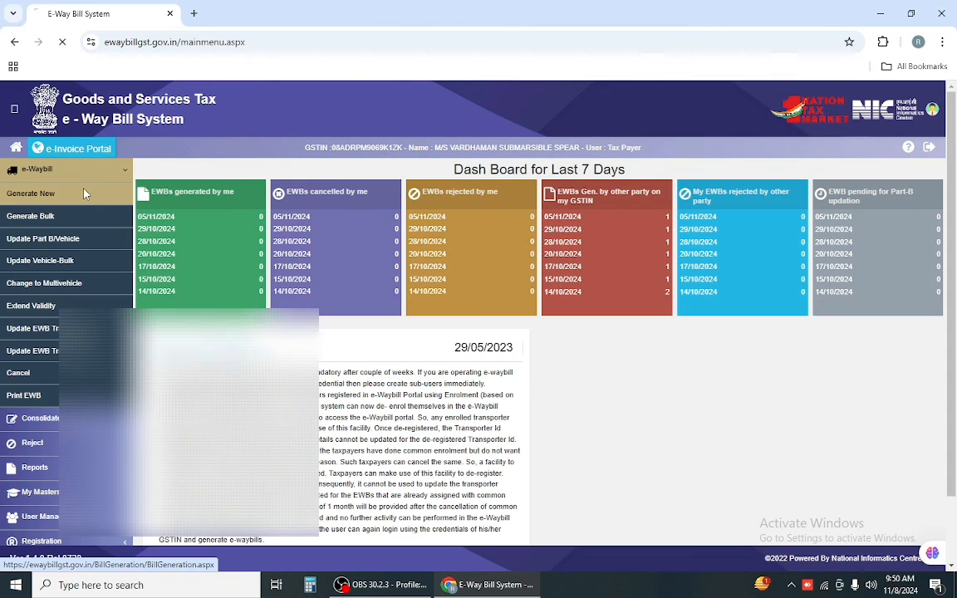
left_click(83, 193)
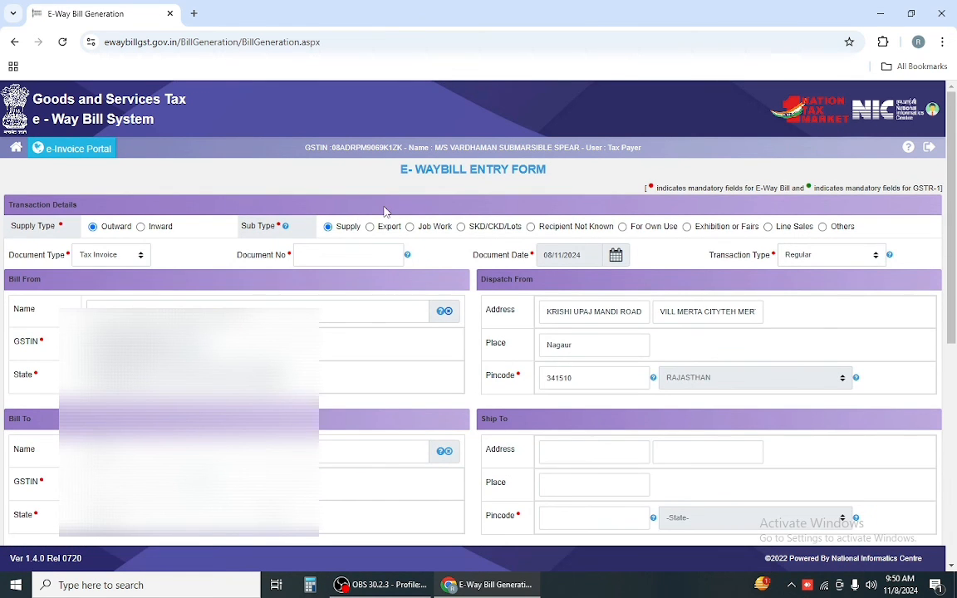
left_click(803, 257)
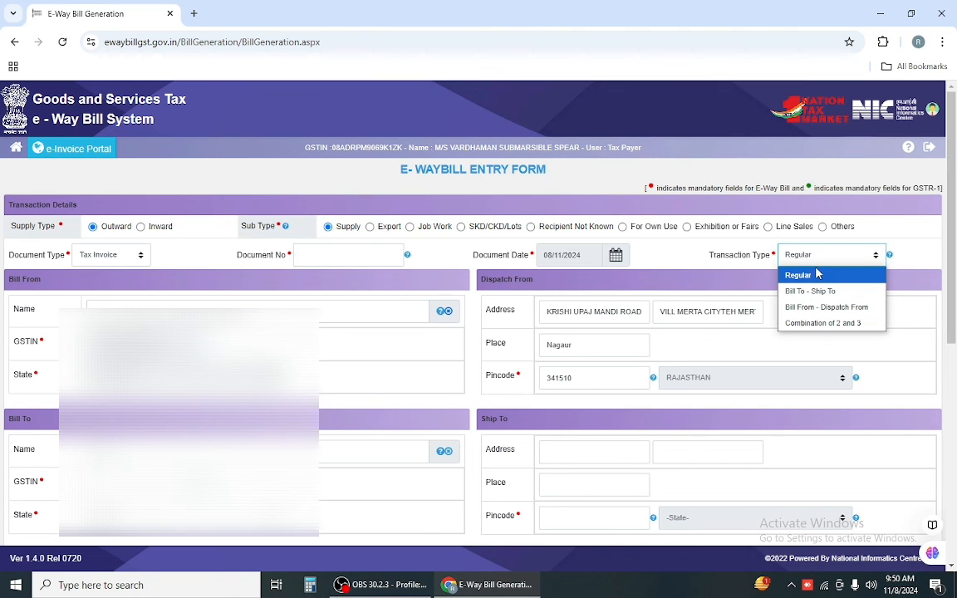
left_click(799, 275)
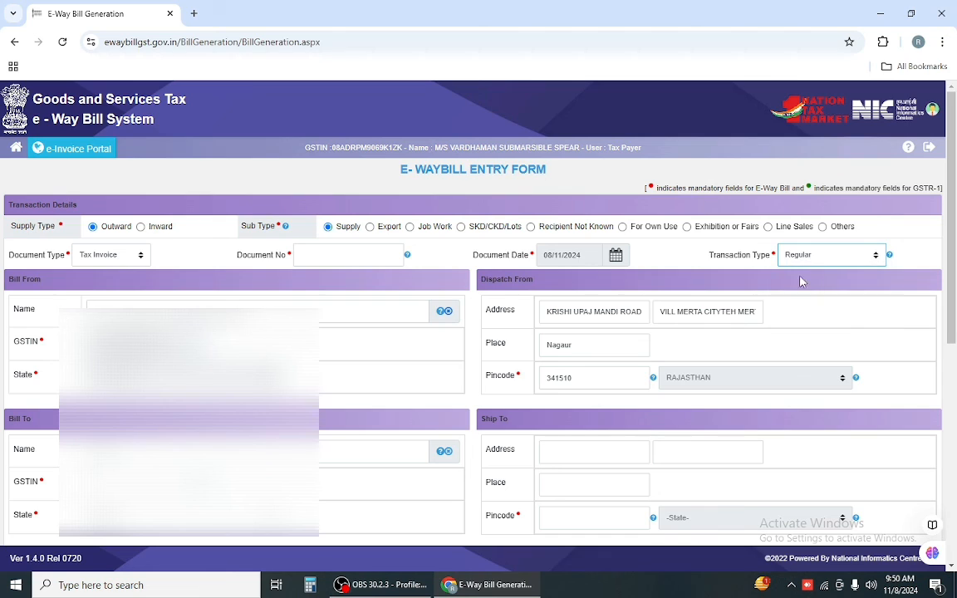